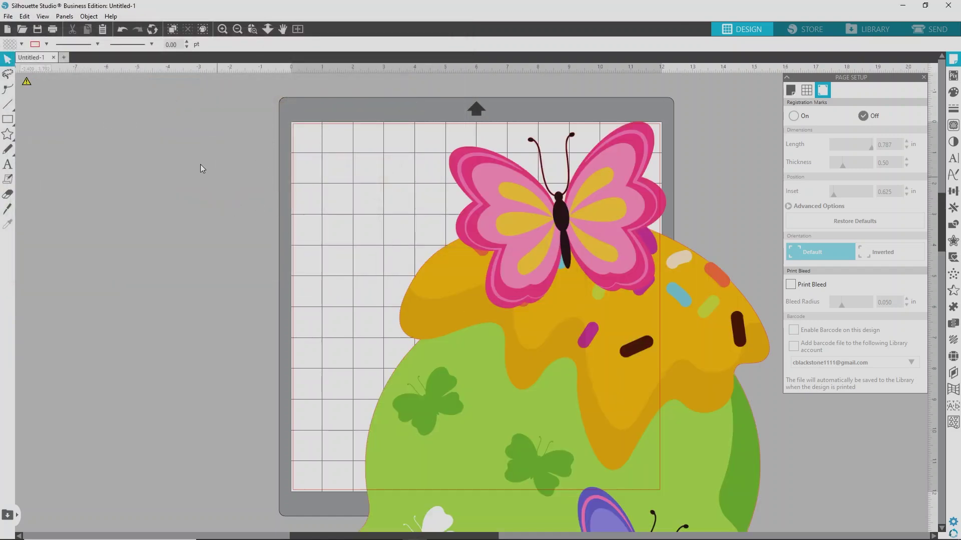
Step: Merge the watermelon popsicle and gingerbread ice cream design files into the open document
left_click(9, 17)
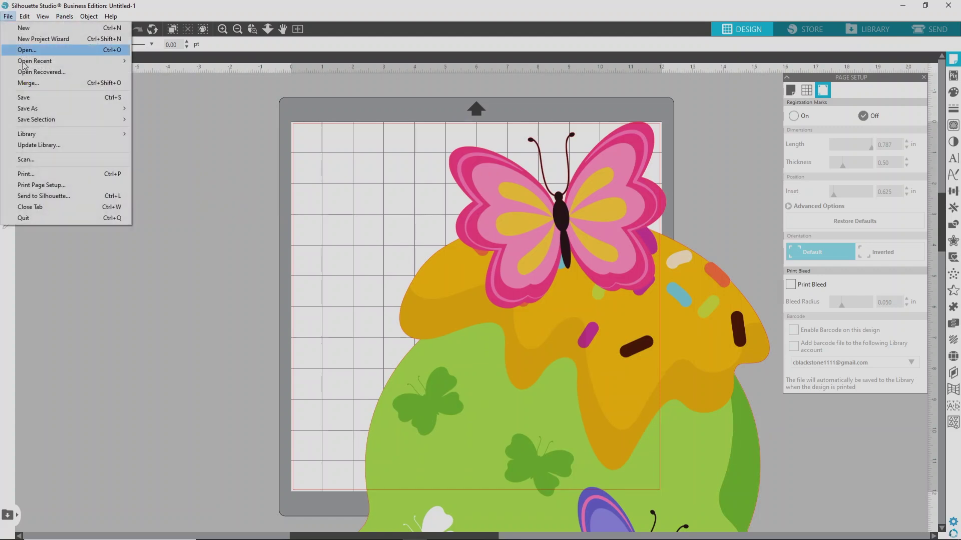
left_click(28, 81)
left_click(228, 103)
left_click(282, 103)
double_click(216, 108)
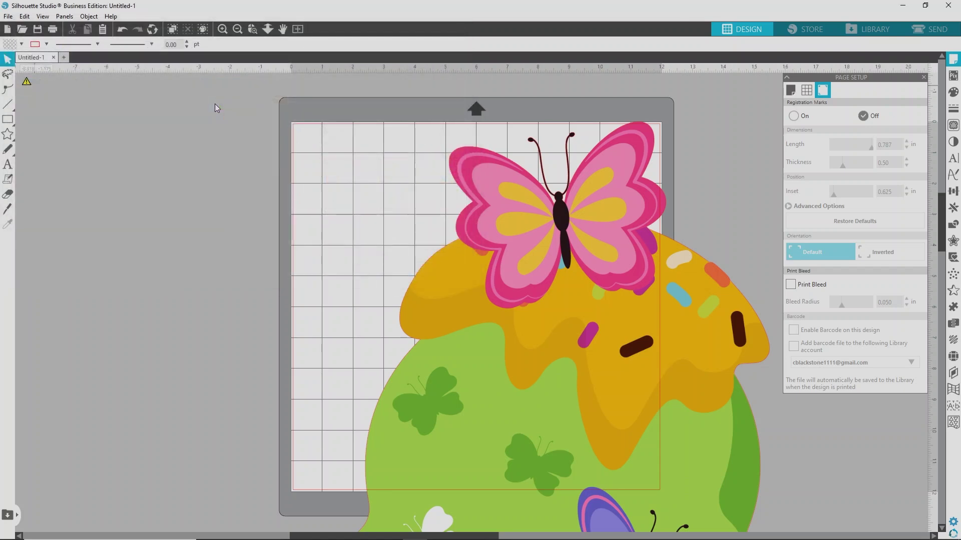
left_click(9, 16)
left_click(28, 83)
left_click(300, 99)
double_click(300, 97)
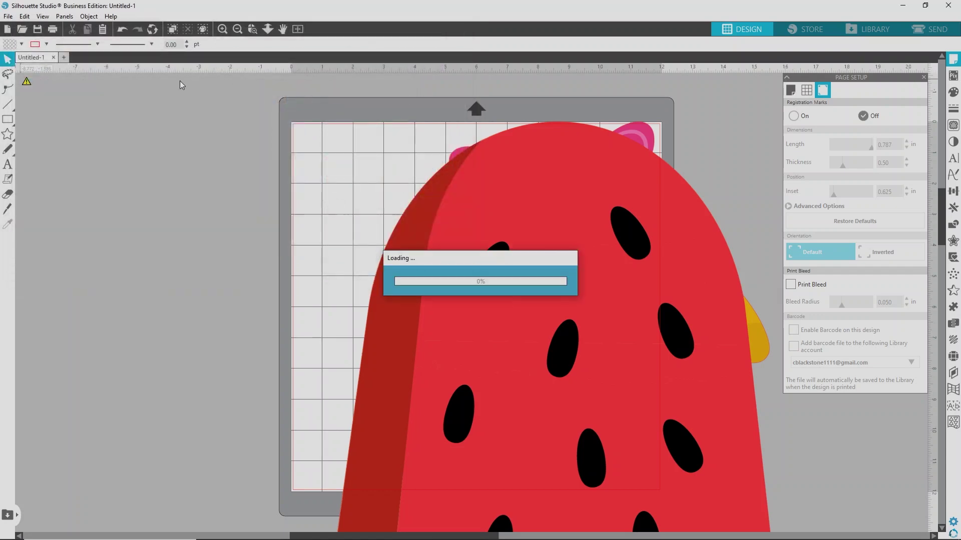
Step: Merge the remaining seasonal ice cream files into the document, including the heart, snowflake, pumpkin, floral and apple designs
left_click(10, 17)
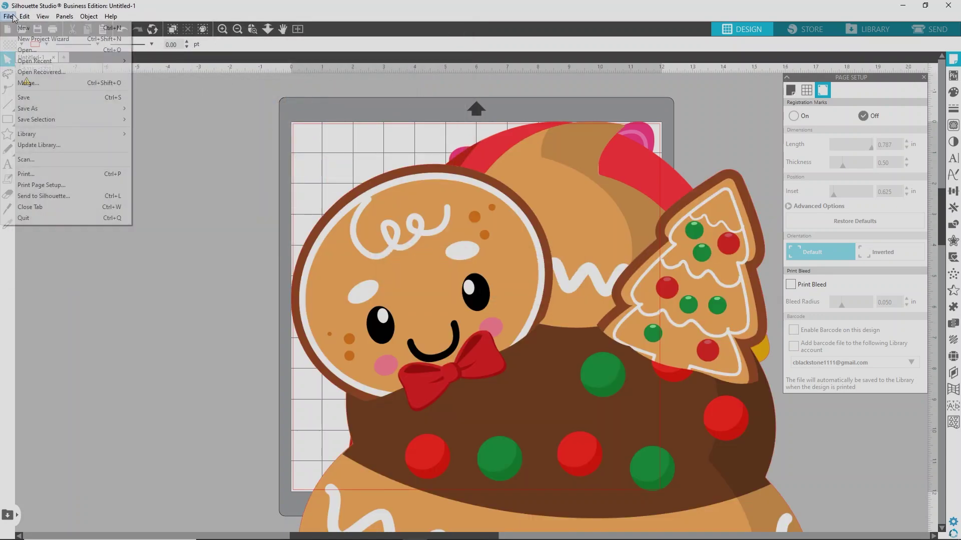
left_click(23, 82)
double_click(350, 95)
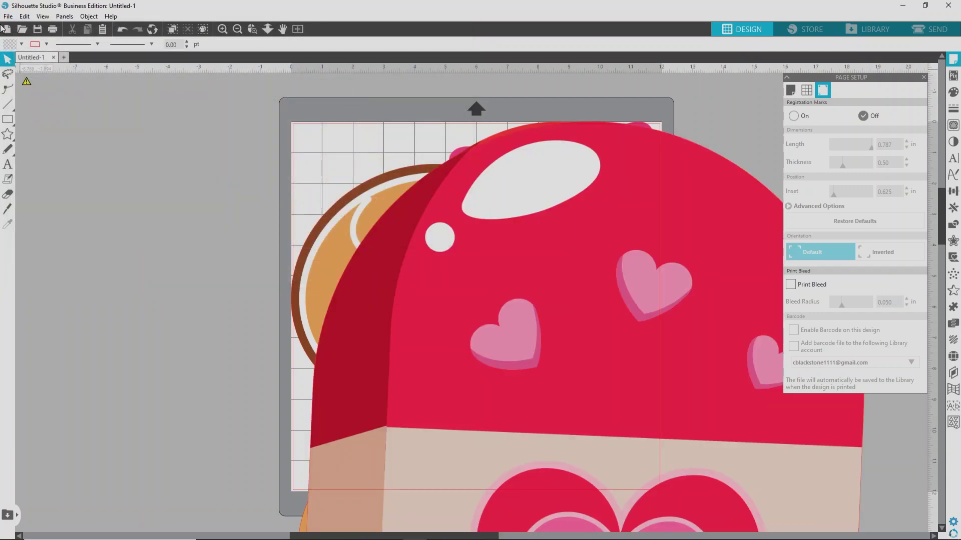
left_click(8, 16)
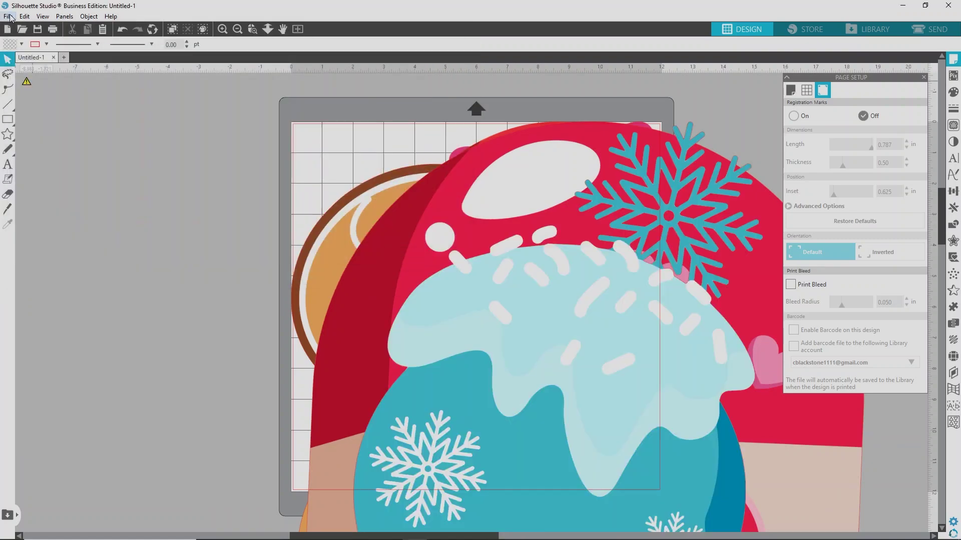
left_click(8, 16)
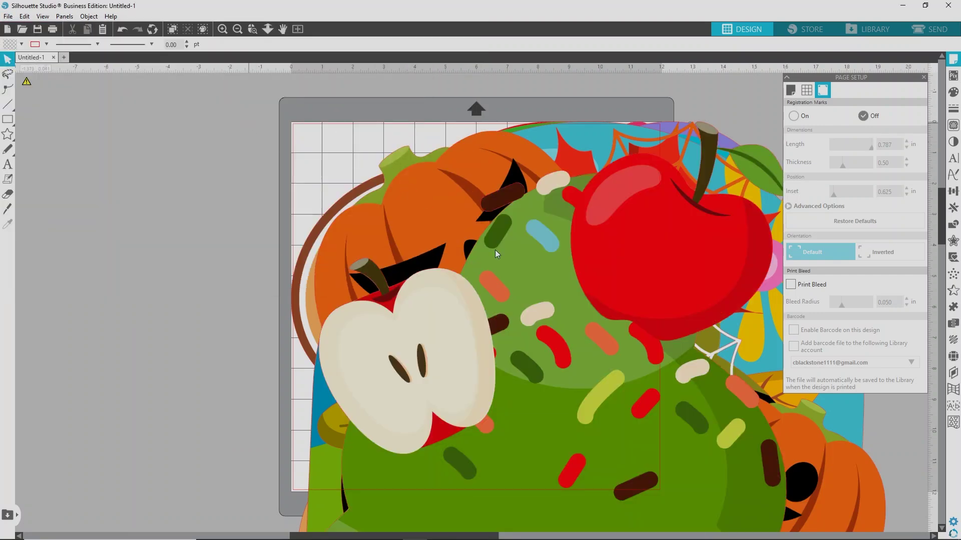
Step: Move the apple ice cream cone sideways off the stack of oversized designs
left_click(405, 197)
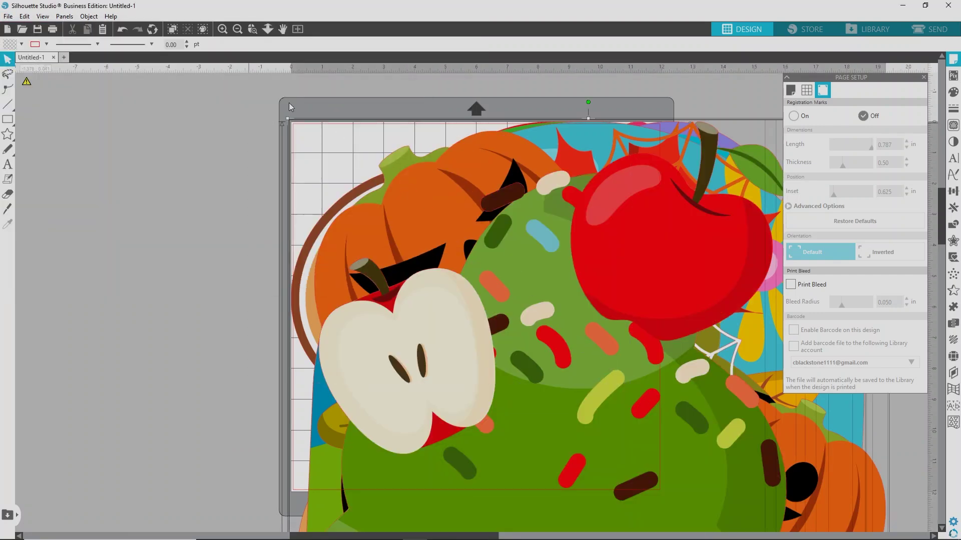
left_click(350, 145)
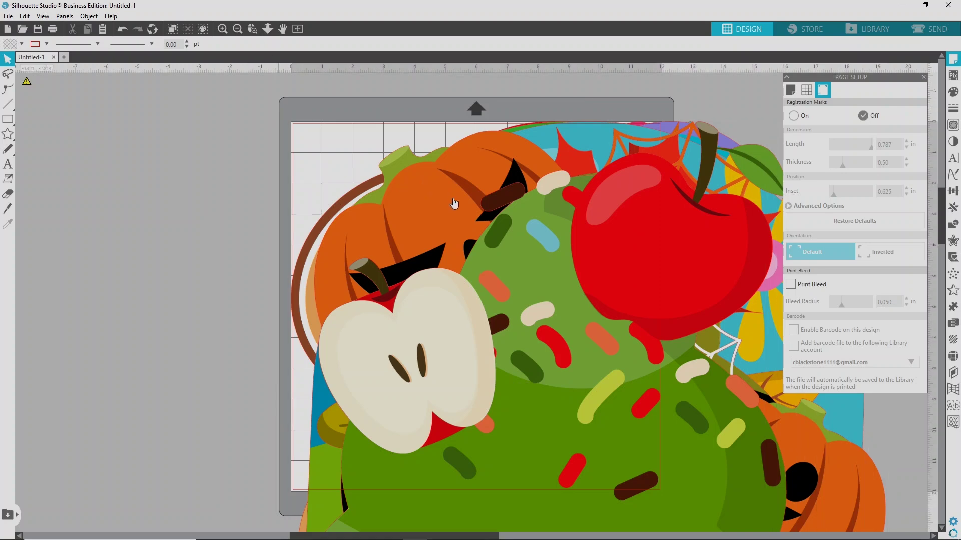
left_click(474, 225)
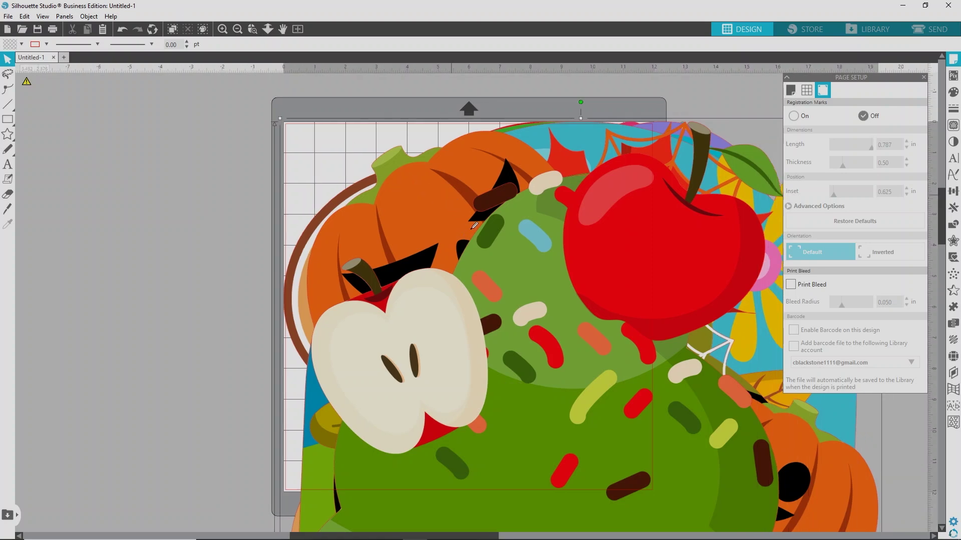
scroll(284, 171, "down", 1)
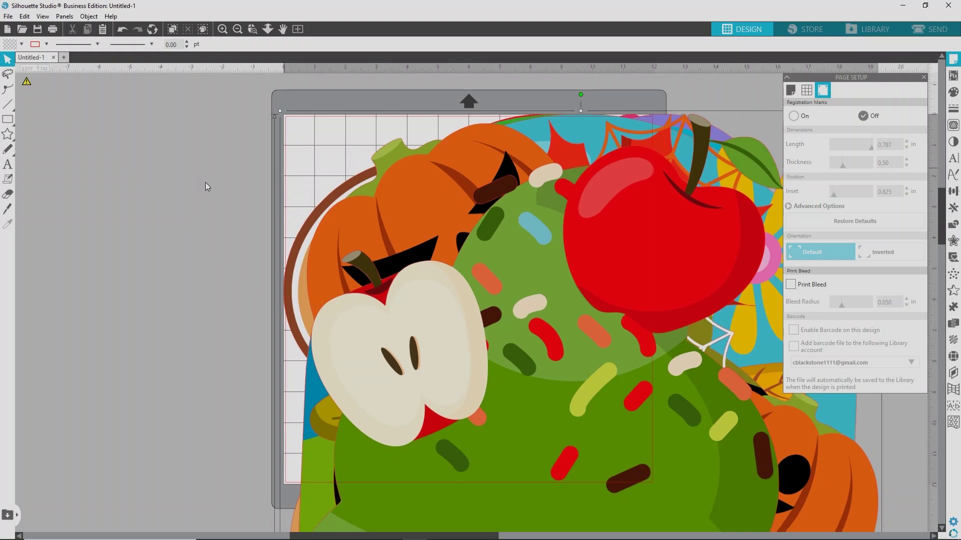
scroll(229, 159, "down", 3)
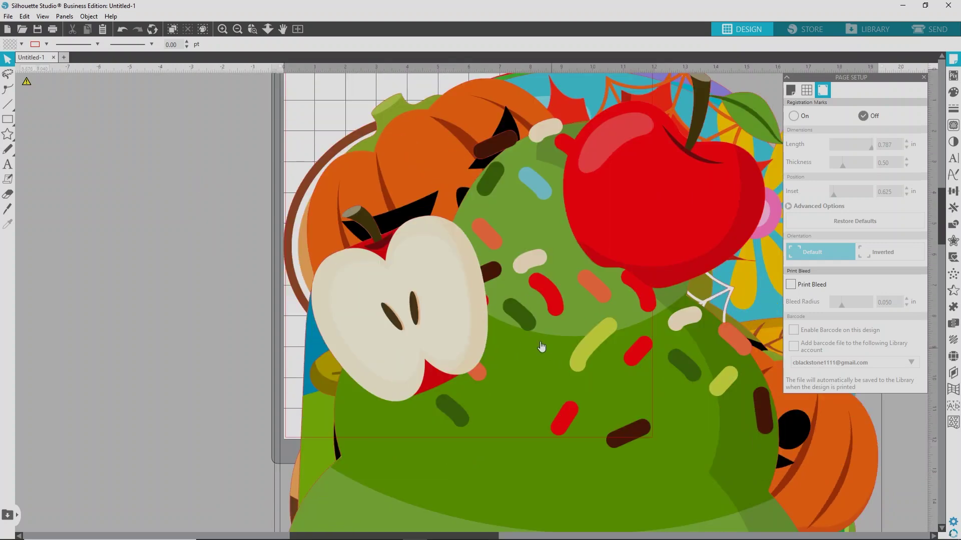
scroll(449, 258, "down", 1)
scroll(449, 258, "down", 3)
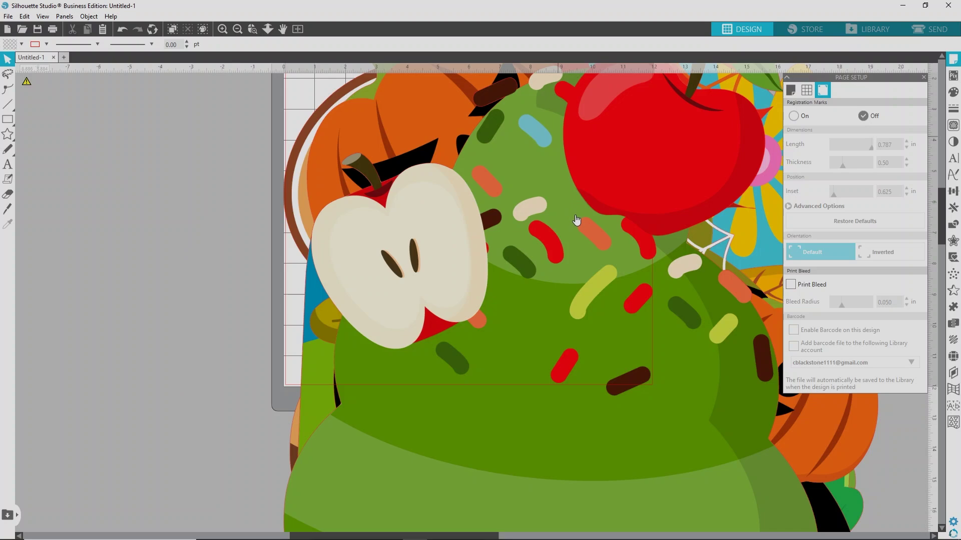
left_click_drag(536, 385, 270, 249)
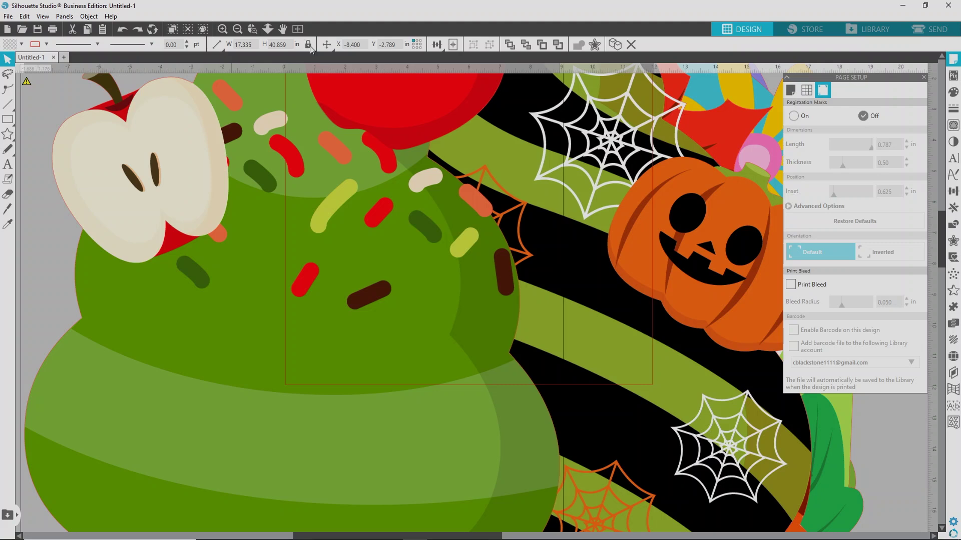
Step: Set the apple cone's width to 5 in with proportions locked and move it off the mat into the empty area on the left
left_click(216, 44)
type("5")
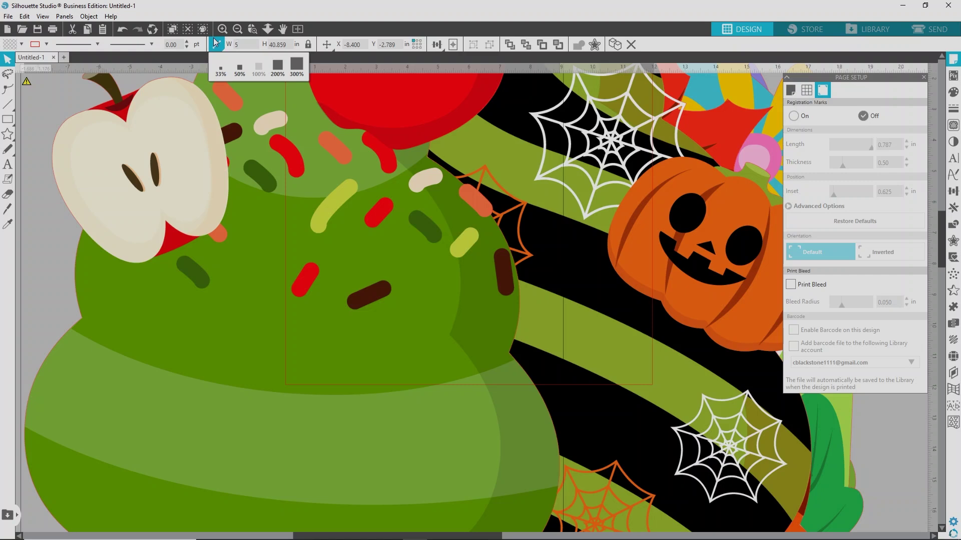
key("Return")
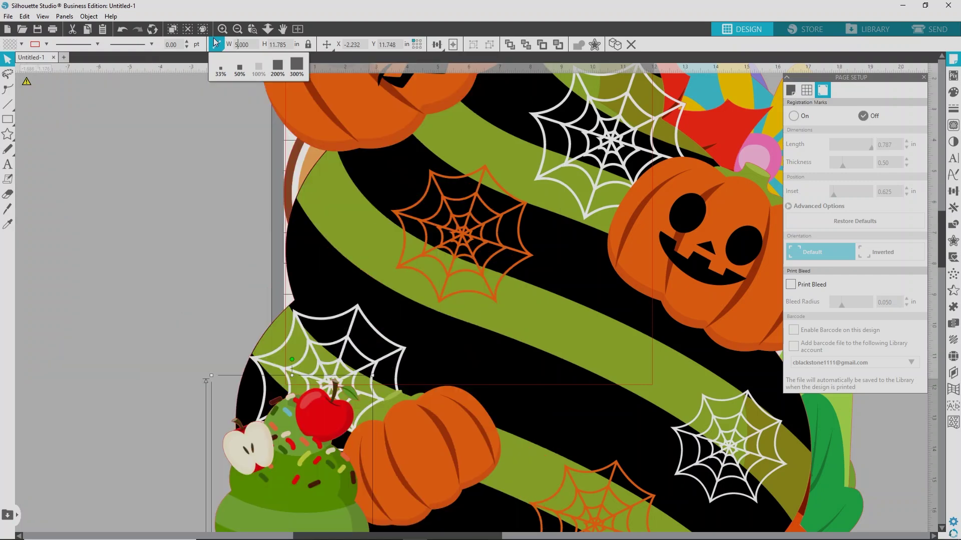
left_click_drag(290, 490, 156, 187)
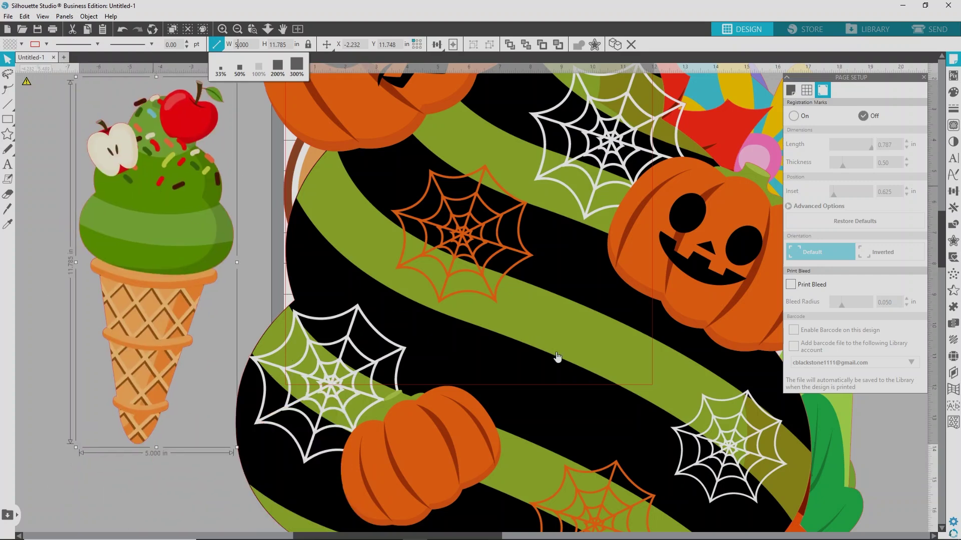
Step: Resize the Halloween cone and the other remaining oversized designs, including the butterfly cone, to 5 in wide
left_click(728, 438)
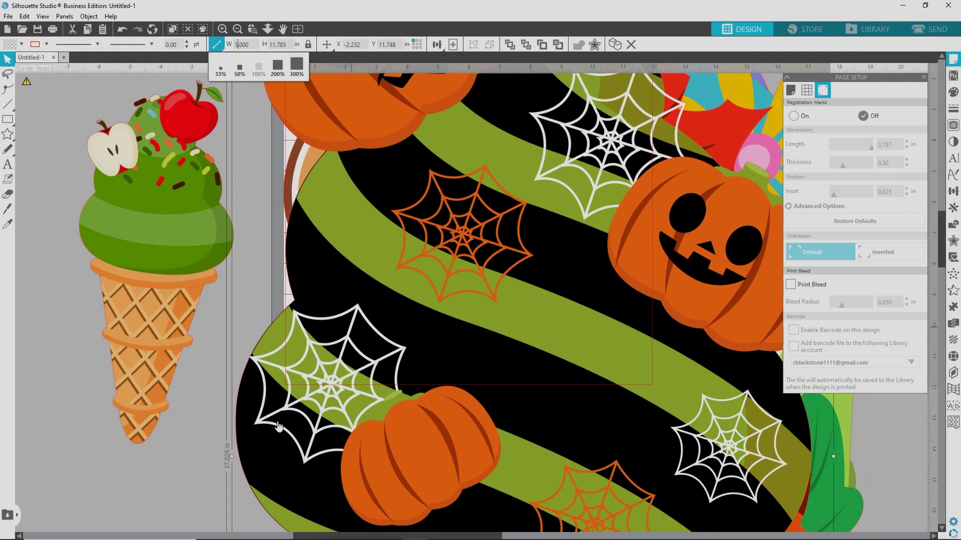
left_click(234, 44)
type("5.634")
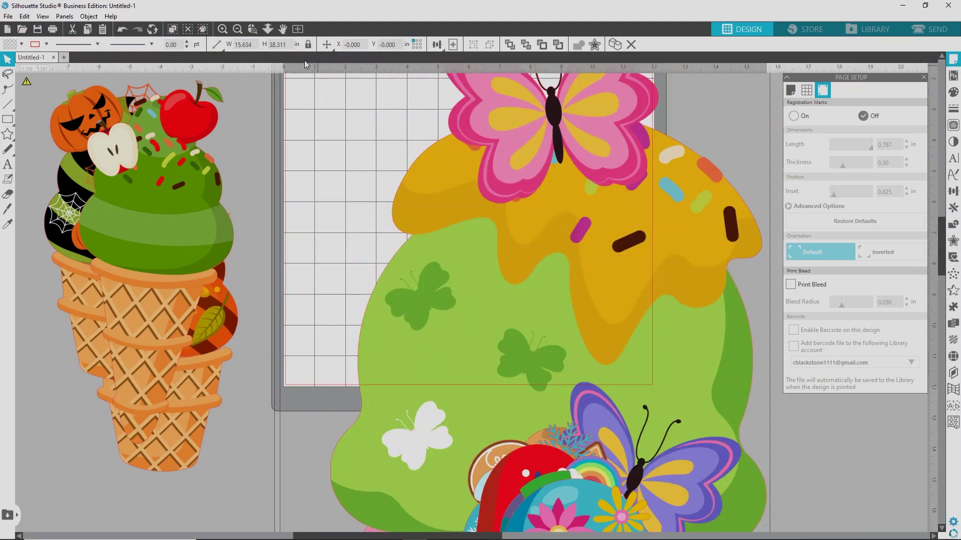
key("Delete")
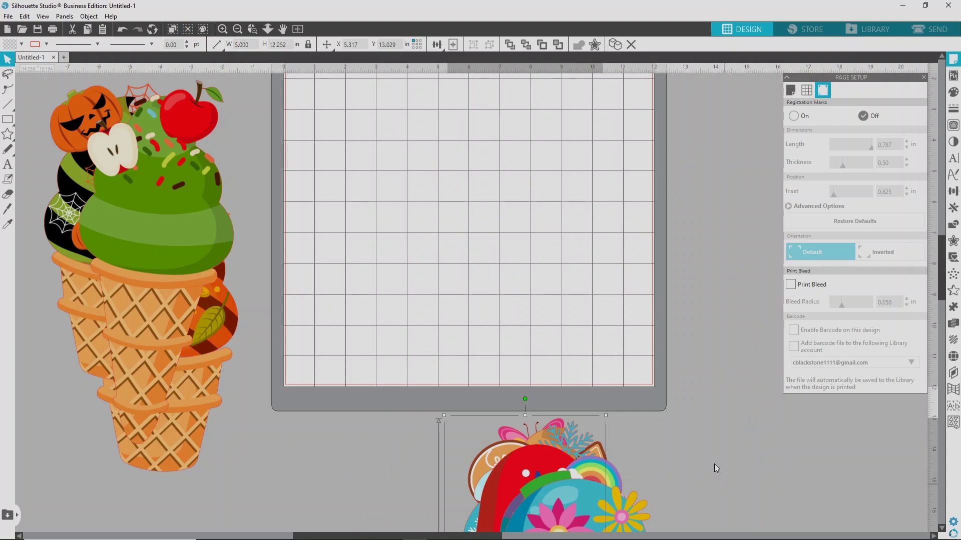
Step: Select the cluster of resized designs below the mat and move it beside the apple cone at the mat's left edge
left_click_drag(733, 485, 485, 452)
left_click_drag(556, 495, 263, 156)
scroll(628, 373, "up", 3)
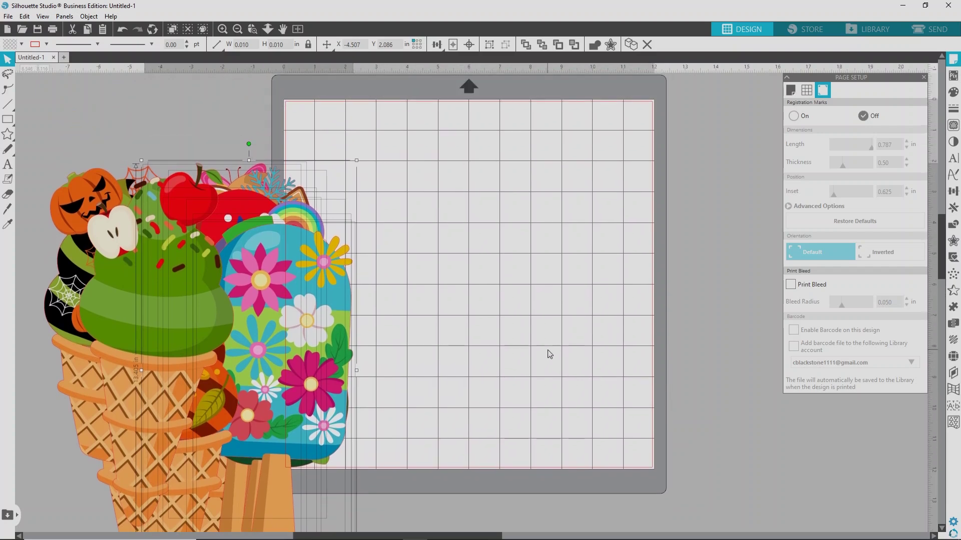
left_click(523, 222)
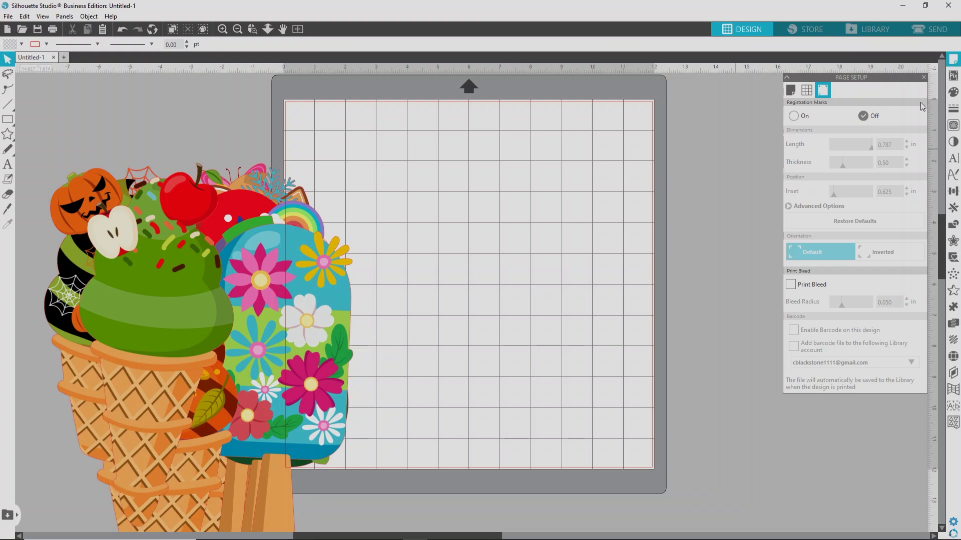
Step: Set the page's media size to Letter (8.500 x 11.000 in)
left_click(955, 60)
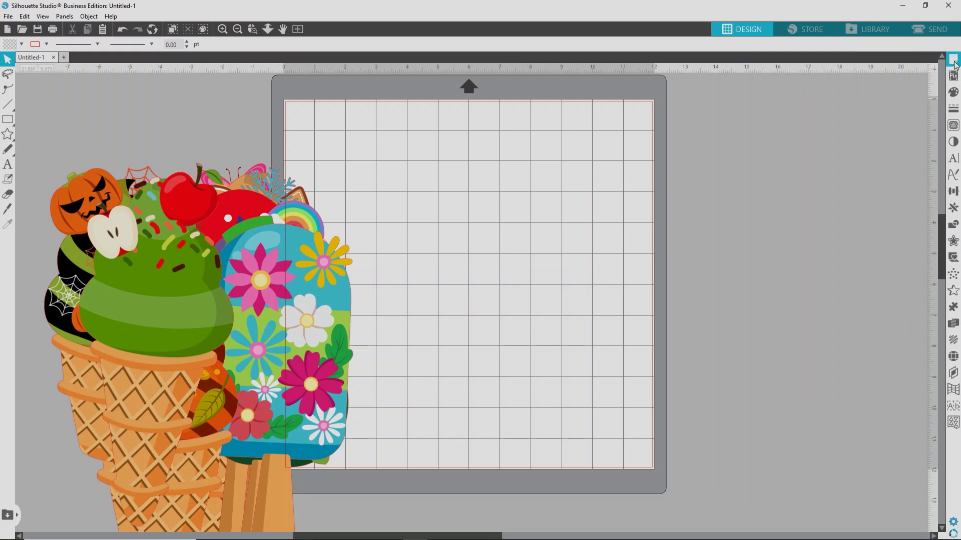
left_click(956, 64)
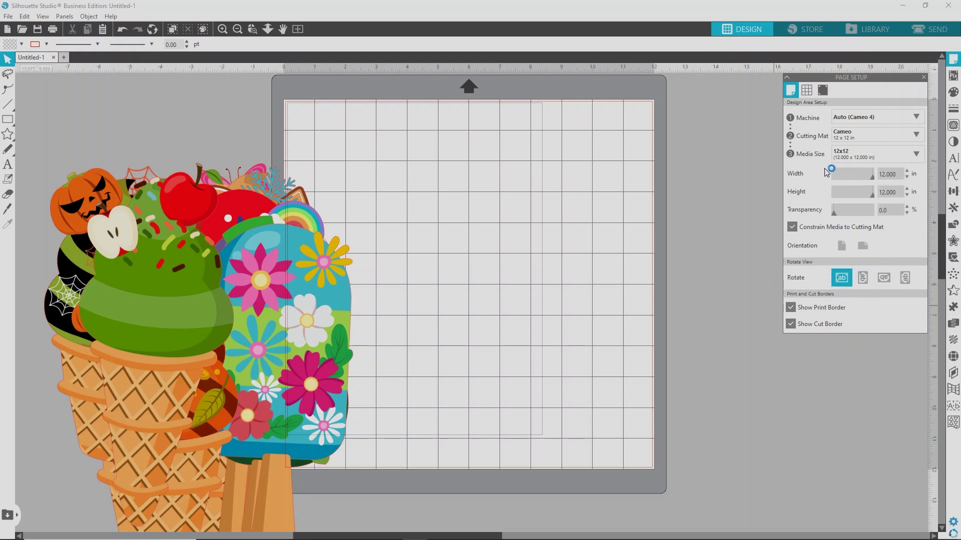
left_click(919, 156)
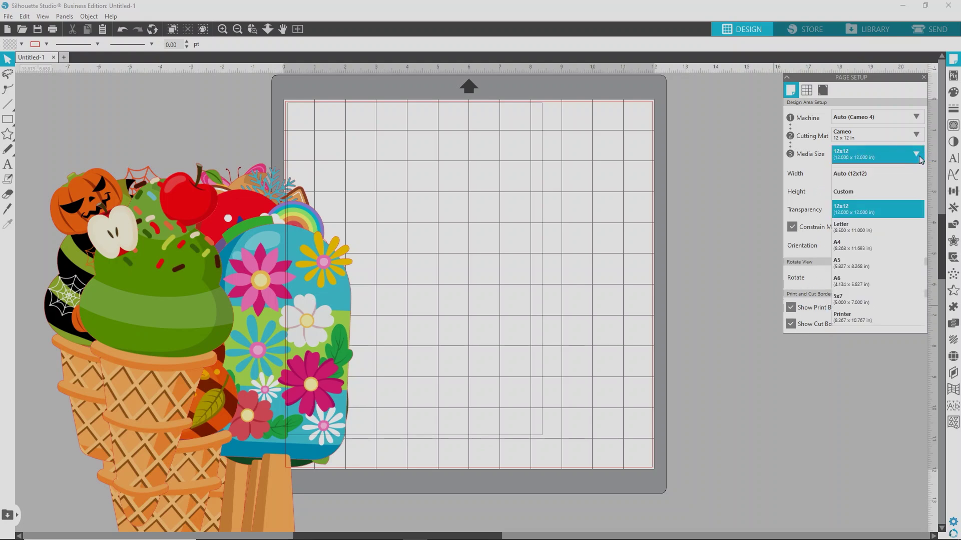
left_click(873, 230)
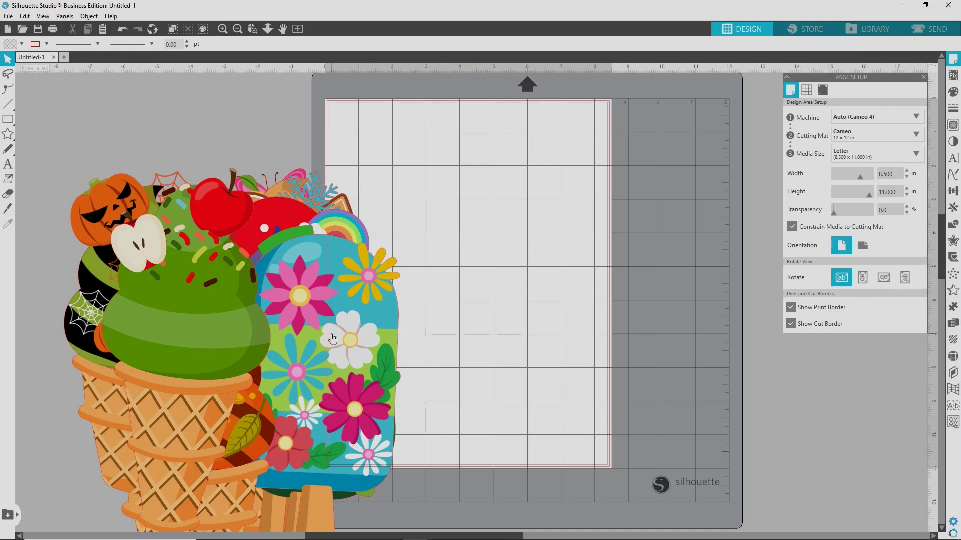
Step: Move the floral popsicle onto the page, shrink it to about 1.1 x 2.4 in and place it in the upper-right corner
left_click_drag(332, 336, 518, 222)
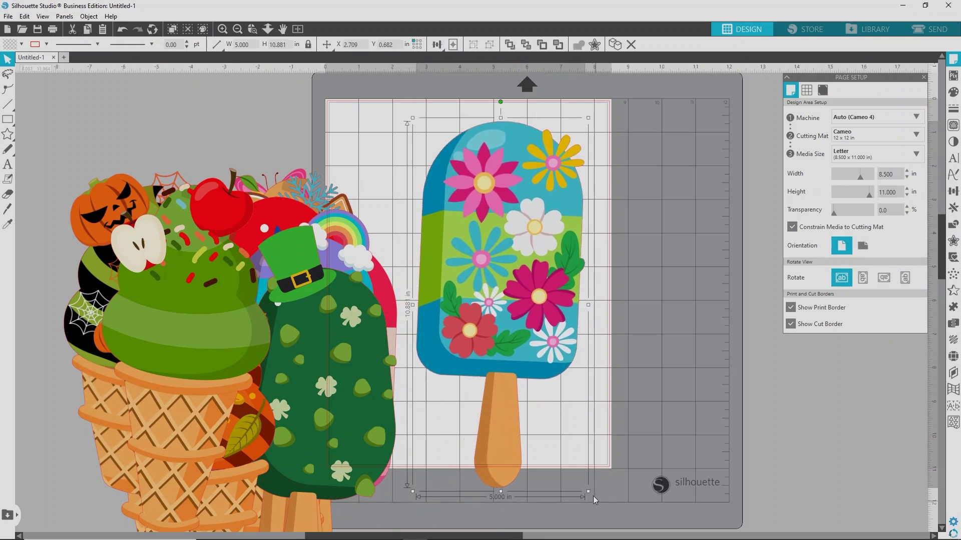
left_click_drag(589, 491, 413, 230)
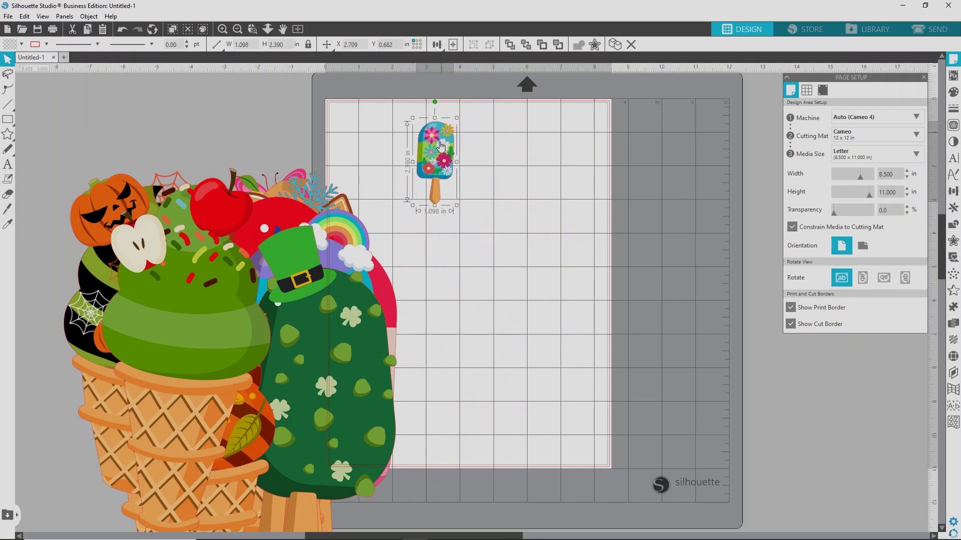
left_click_drag(446, 150, 570, 160)
Step: Shrink the green shamrock popsicle to about 1.25 x 2.7 in and place it left of the floral popsicle
left_click_drag(369, 385, 509, 318)
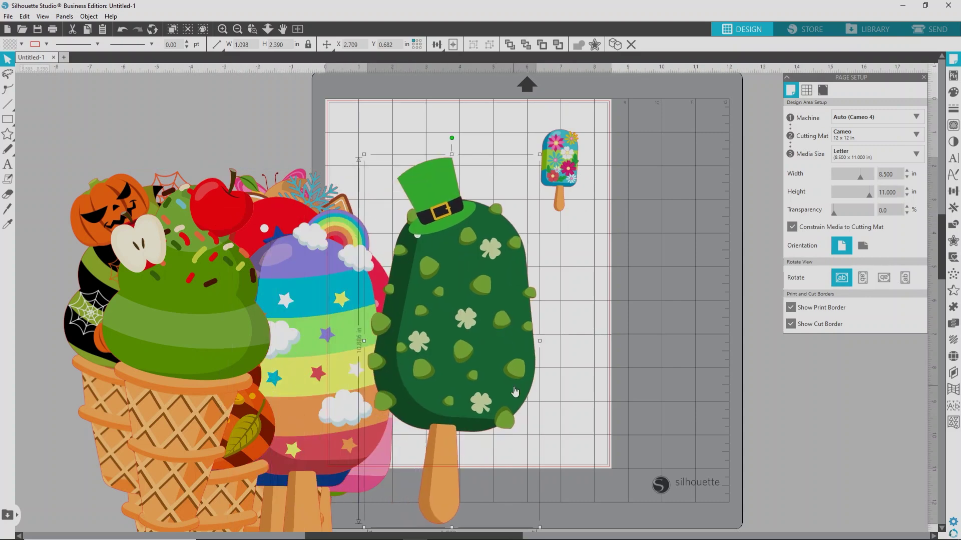
scroll(530, 441, "down", 1)
left_click_drag(539, 507, 413, 229)
left_click_drag(384, 196, 494, 151)
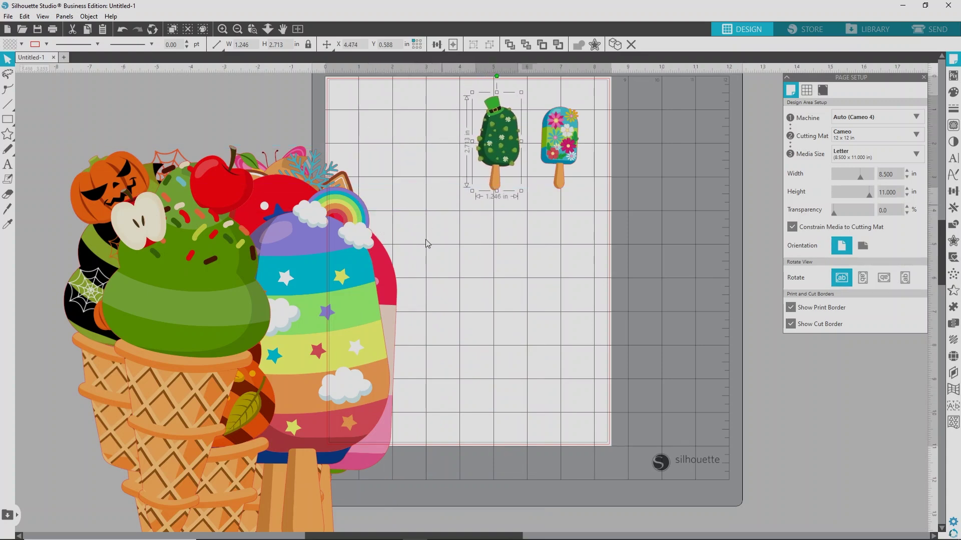
Step: Move the rainbow popsicle onto the page, shrink it to match the others and place it left of the shamrock popsicle
left_click_drag(372, 320, 563, 275)
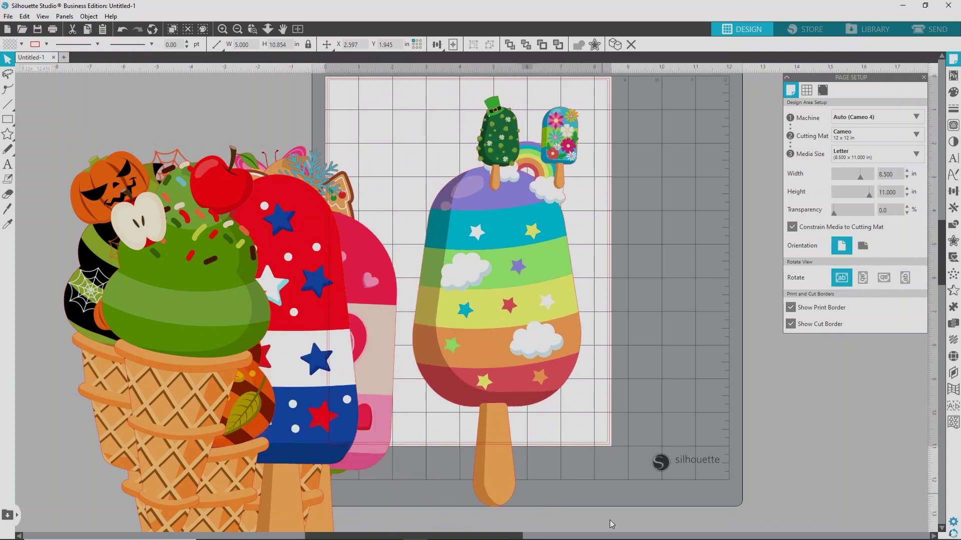
left_click(535, 369)
left_click(582, 508)
left_click(579, 503)
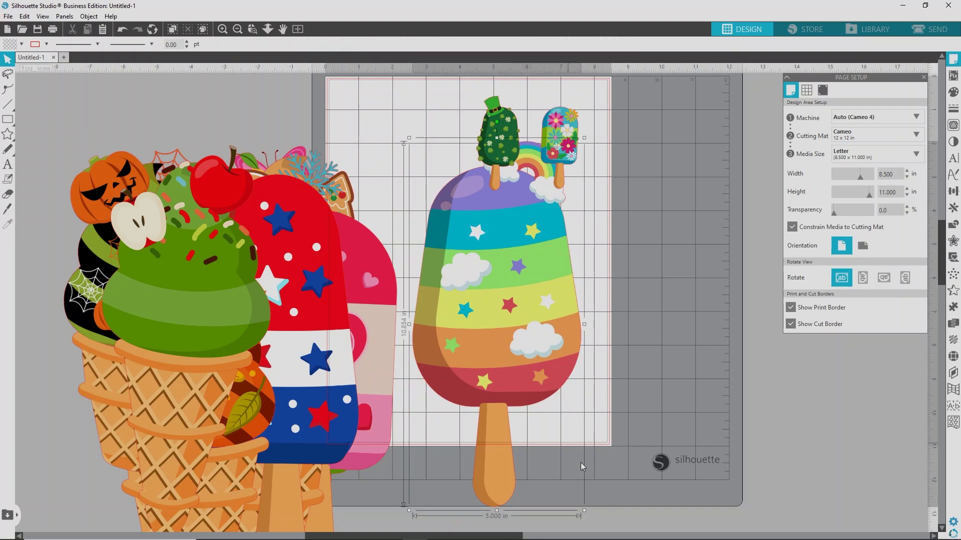
left_click_drag(584, 511, 460, 243)
left_click_drag(442, 208, 444, 162)
Step: Shrink the apple ice cream cone to about 1.5 x 3.5 in and place it left of the rainbow popsicle
left_click_drag(199, 326, 500, 264)
left_click(561, 473)
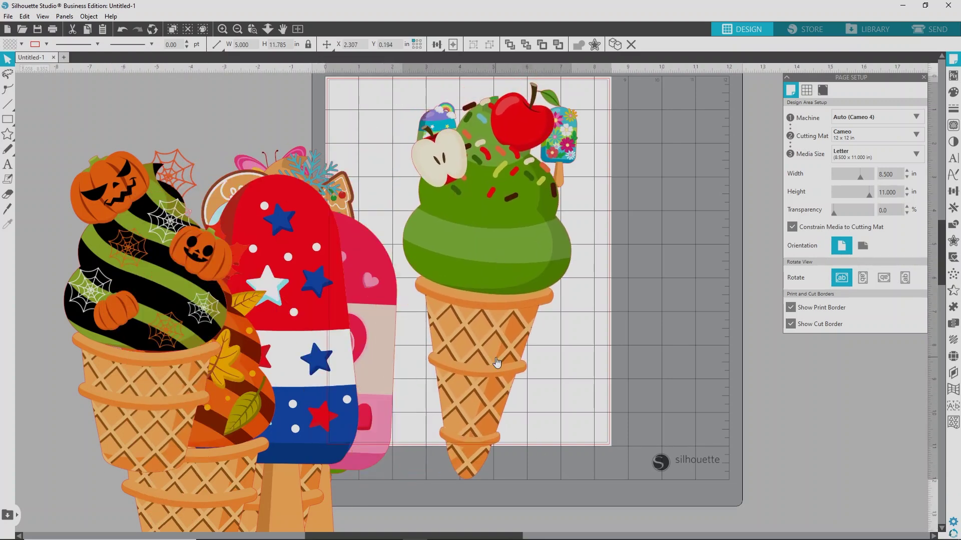
left_click_drag(574, 483, 455, 203)
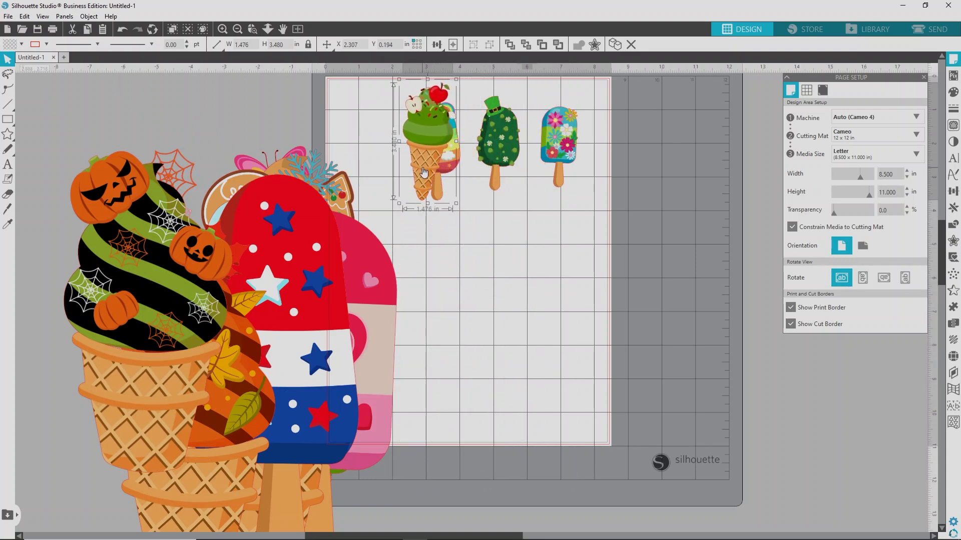
left_click_drag(423, 172, 386, 177)
Step: Shrink the Halloween cone, autumn-leaf cone and patriotic popsicle to about 1.4, 1.4 and 1 in wide and arrange them as the second row
left_click_drag(182, 365, 560, 420)
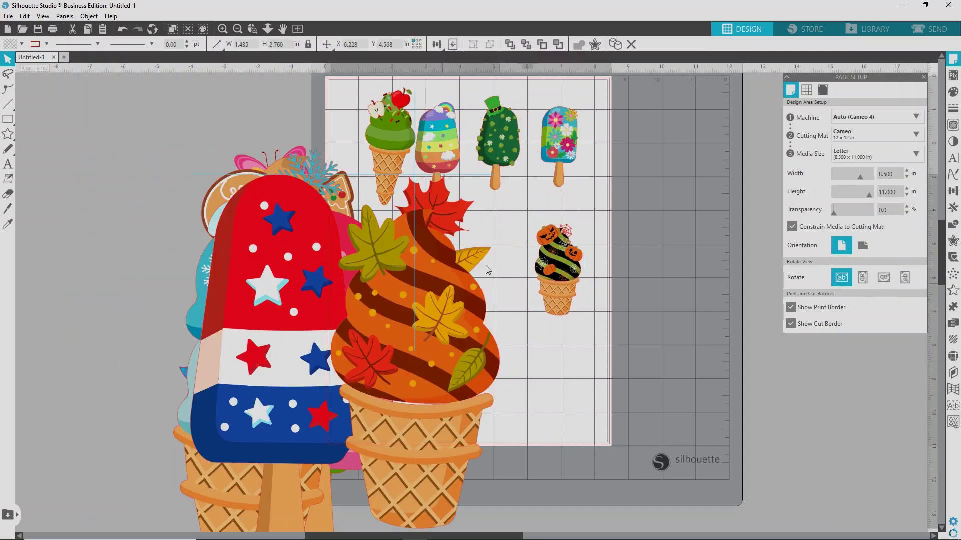
left_click_drag(505, 480, 515, 318)
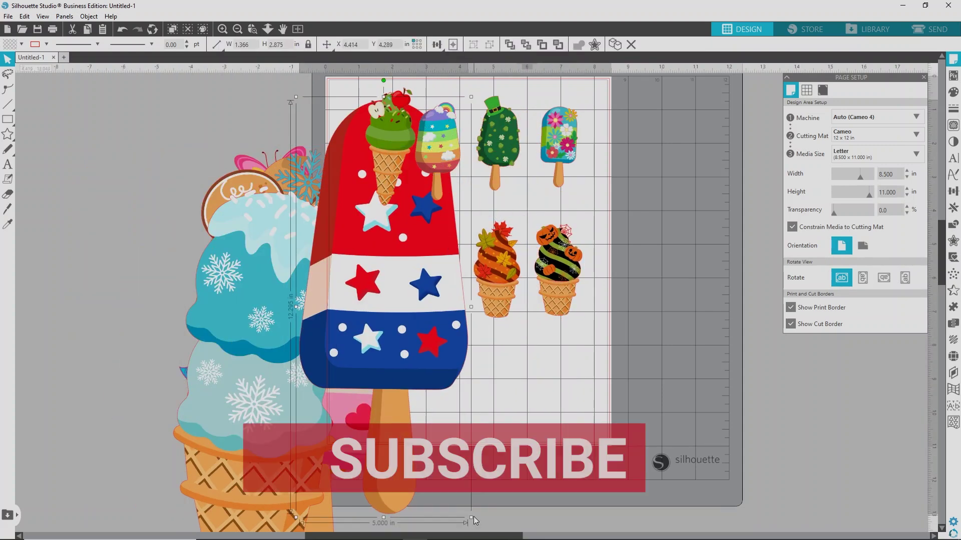
left_click_drag(460, 516, 355, 233)
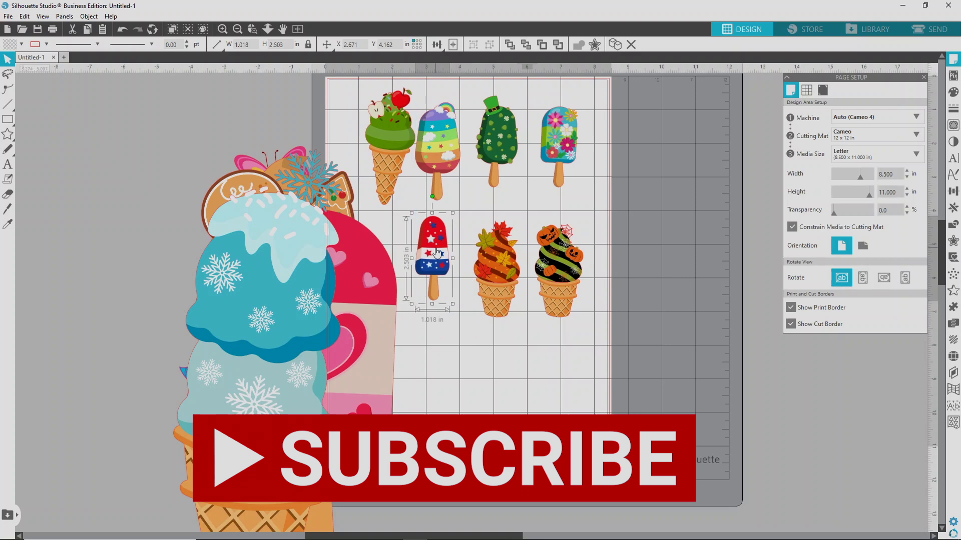
Step: Shrink the remaining designs; put the gingerbread cone beside the patriotic popsicle and the snowflake, heart, watermelon and butterfly designs in a third row
left_click_drag(268, 321, 523, 370)
left_click(310, 381)
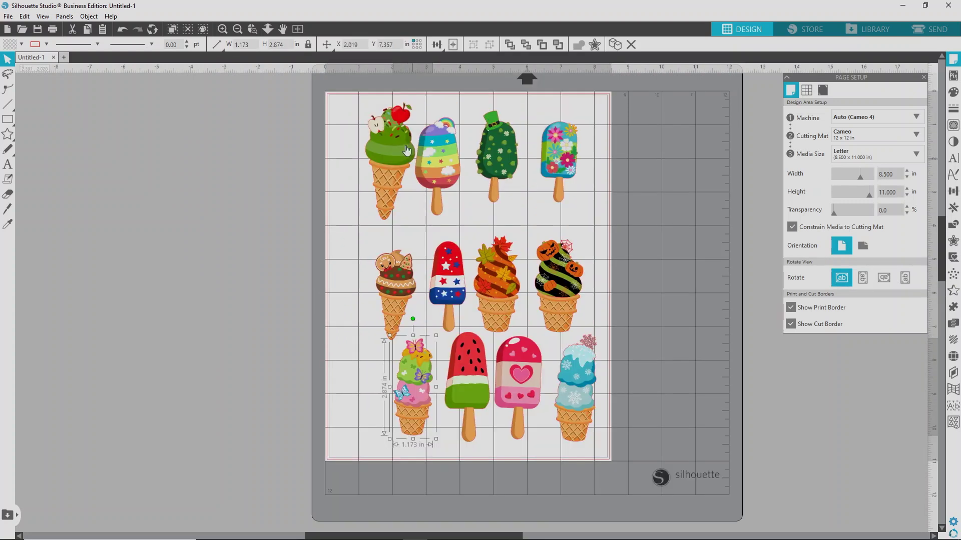
Step: Even out the layout by nudging the apple cone outward and moving the second-row designs and the heart popsicle up
left_click_drag(411, 158, 406, 158)
left_click_drag(395, 281, 444, 254)
left_click_drag(521, 297, 521, 277)
left_click_drag(575, 296, 578, 282)
left_click_drag(532, 371, 537, 353)
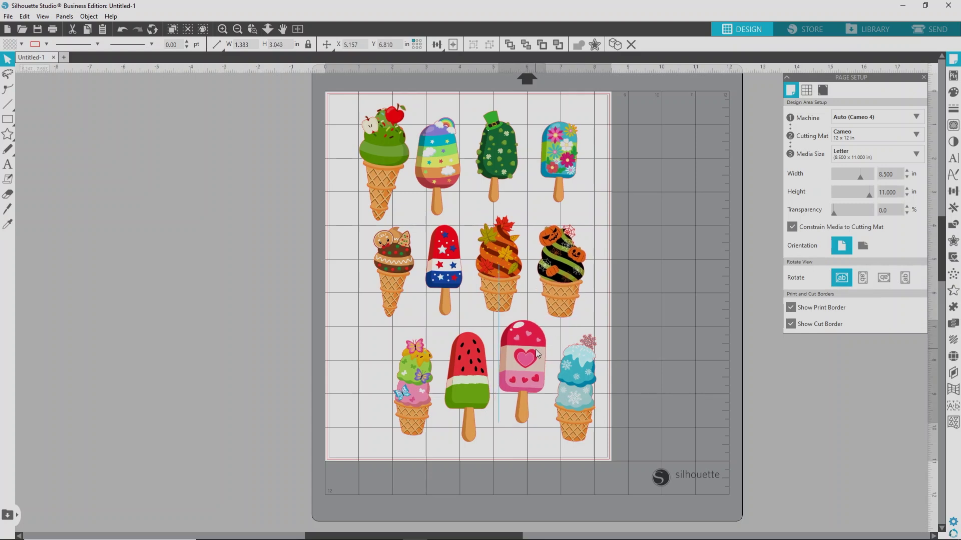
left_click(562, 329)
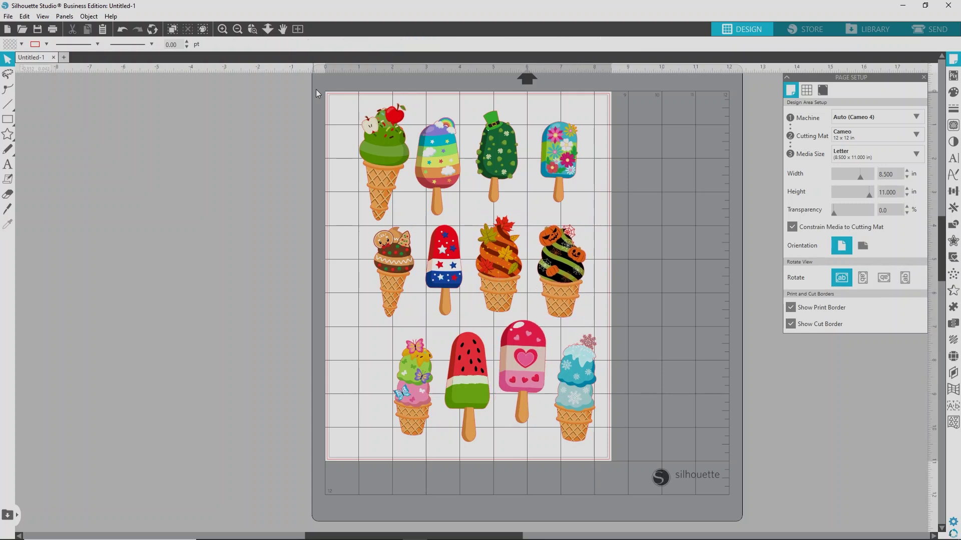
Step: Trace the outer edges of all designs on the page with the threshold set to 100%
left_click_drag(330, 97, 624, 474)
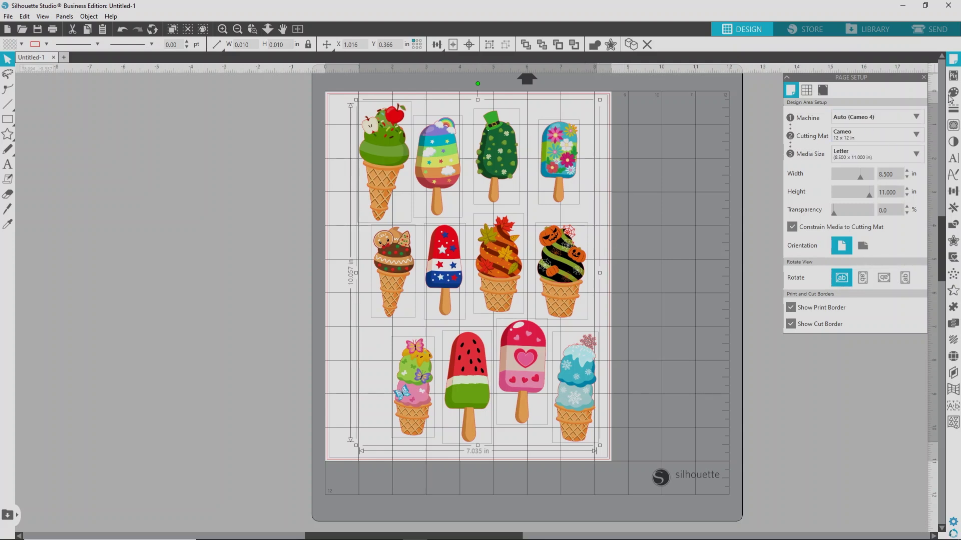
left_click(955, 129)
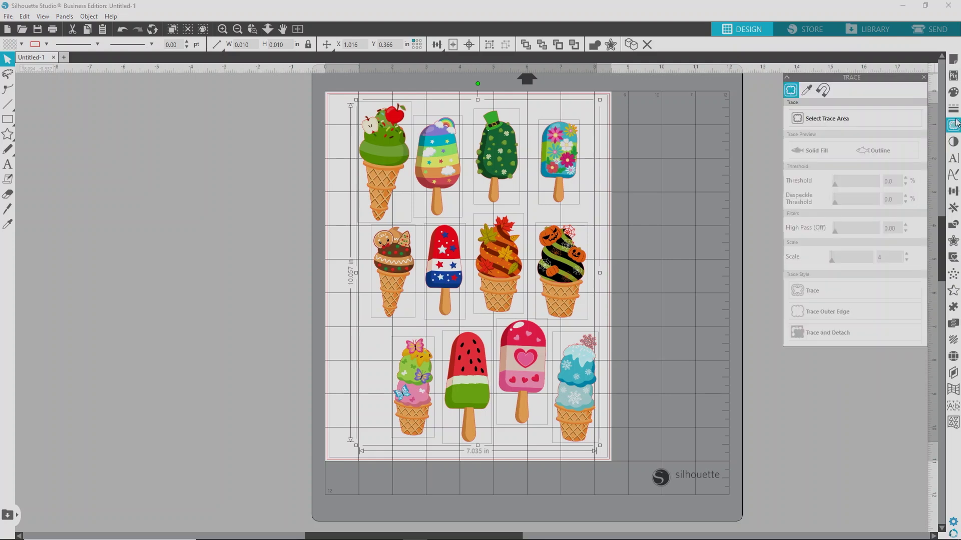
left_click(812, 118)
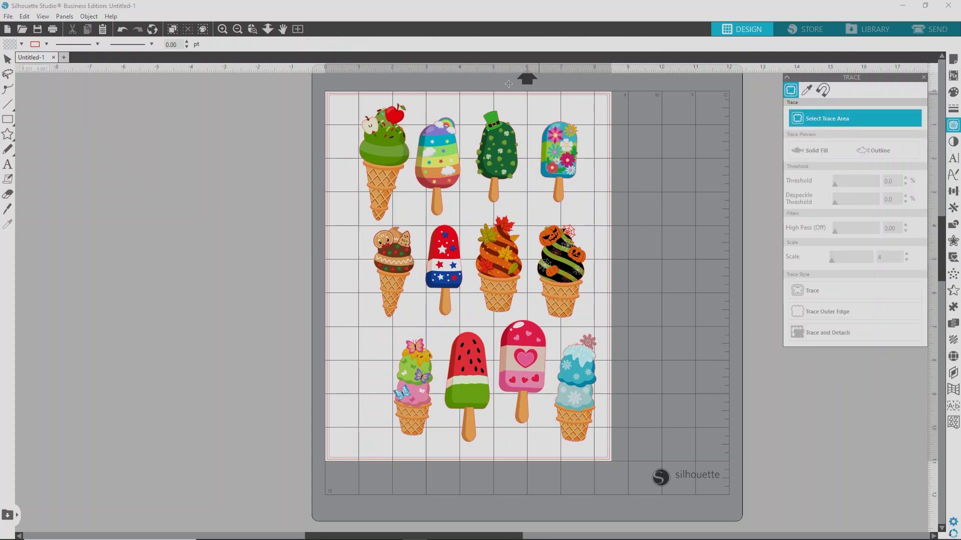
mouse_move(336, 96)
left_mouse_down()
mouse_move(457, 151)
mouse_move(598, 325)
mouse_move(612, 459)
left_mouse_up()
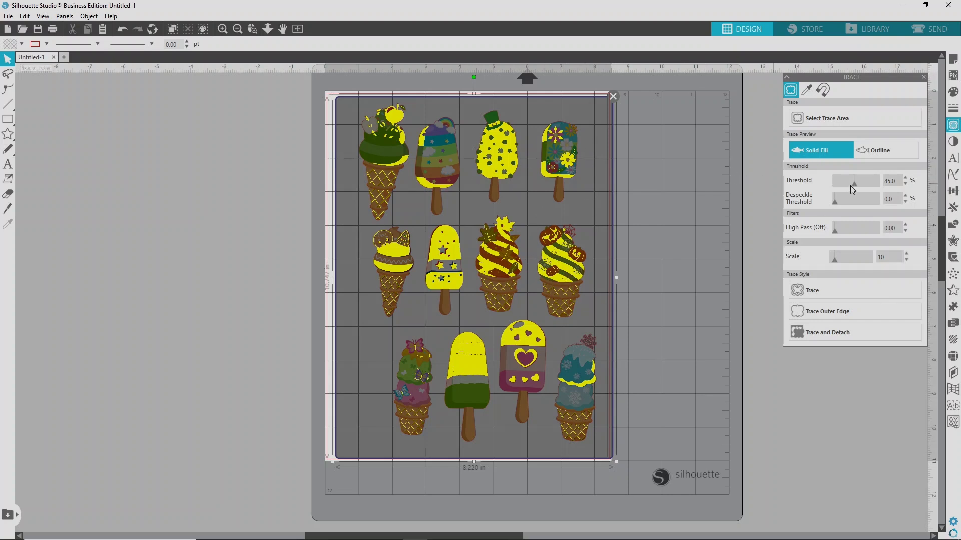
left_click_drag(854, 185, 921, 192)
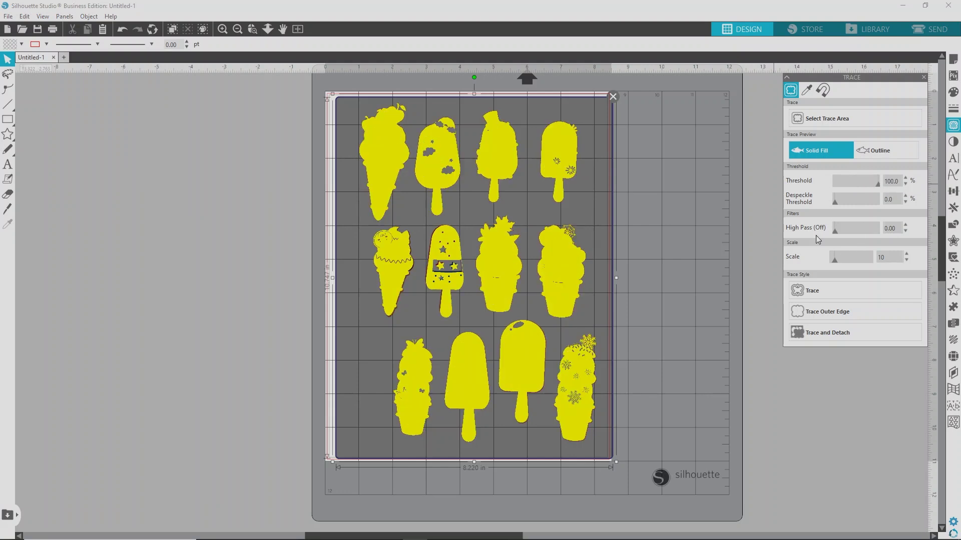
left_click(827, 311)
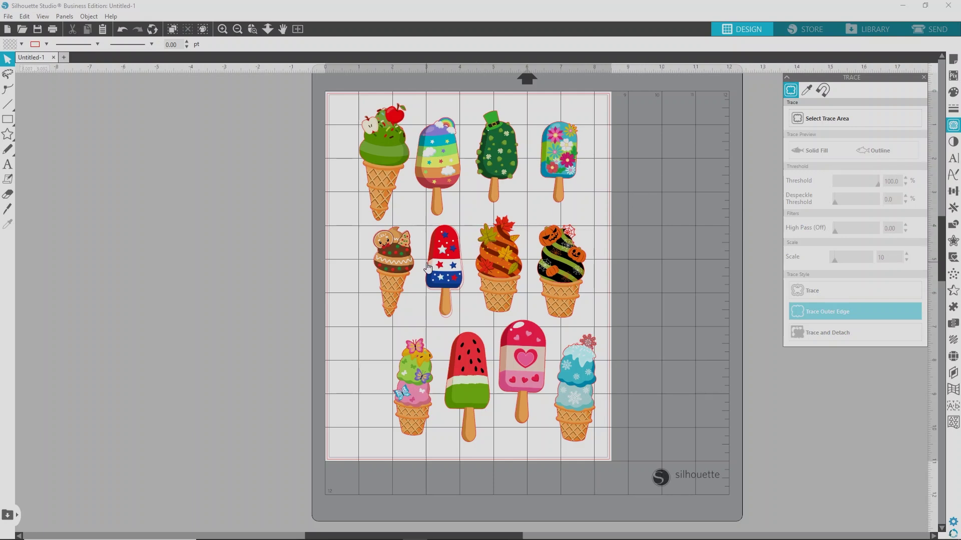
Step: Fit the patriotic popsicle to its traced outline
mouse_move(428, 275)
left_mouse_down()
mouse_move(376, 302)
mouse_move(335, 302)
mouse_move(426, 290)
mouse_move(442, 274)
mouse_move(583, 292)
mouse_move(488, 271)
left_mouse_up()
left_click(481, 207)
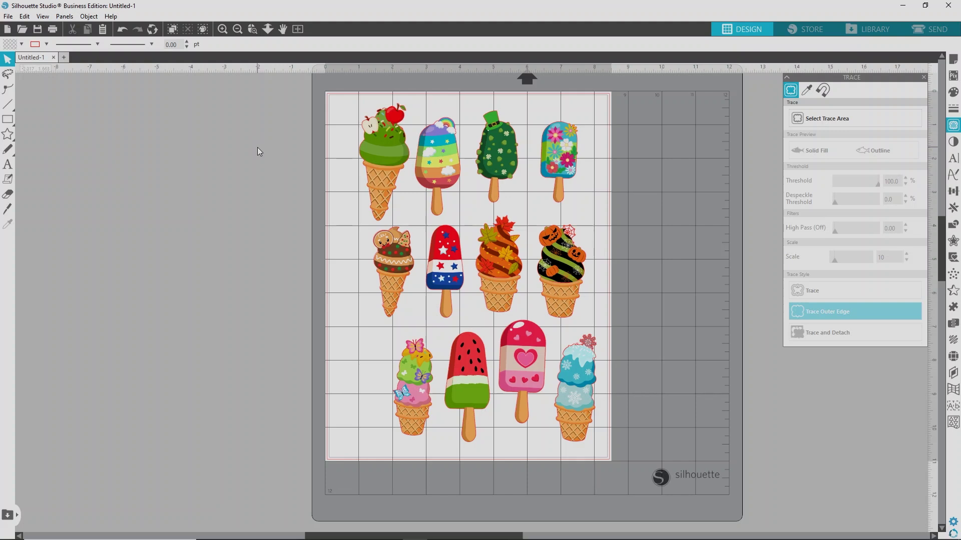
Step: Slide the snowflake cone about 0.8 in to the right so its traced outline can be selected
mouse_move(592, 373)
left_mouse_down()
mouse_move(578, 391)
mouse_move(588, 370)
mouse_move(623, 358)
mouse_move(590, 371)
left_mouse_up()
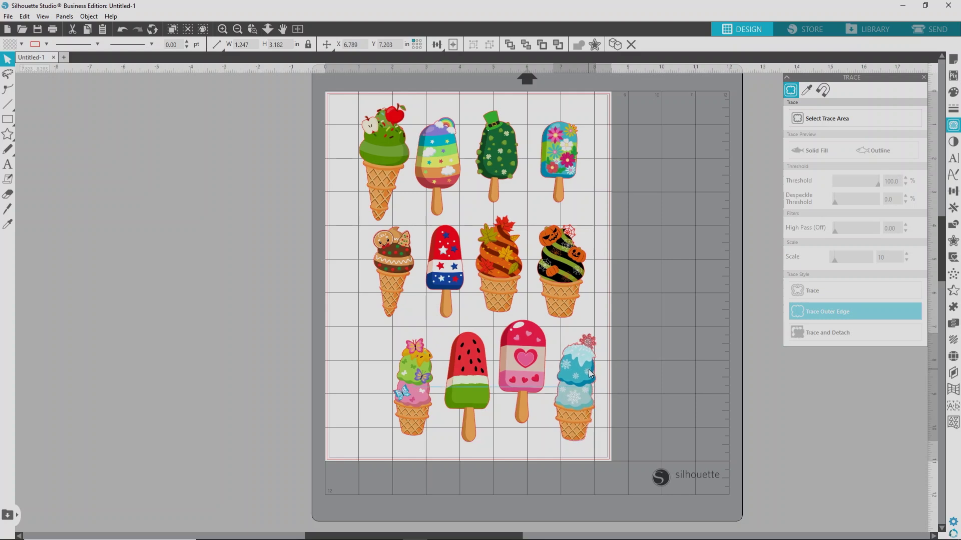
left_click(598, 375)
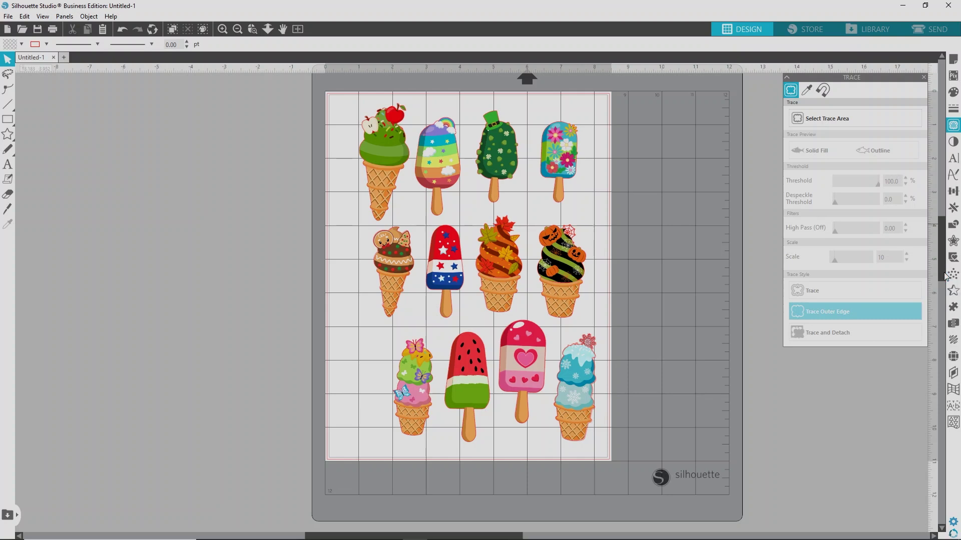
left_click(950, 244)
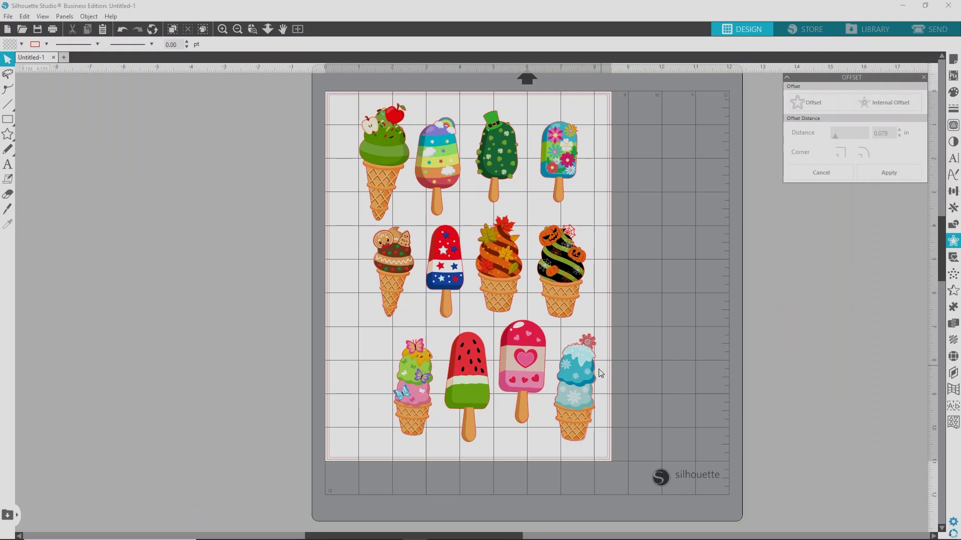
left_click_drag(590, 378, 618, 376)
Step: Offset all the traced outlines by 0.125 in with rounded corners
left_click(568, 362)
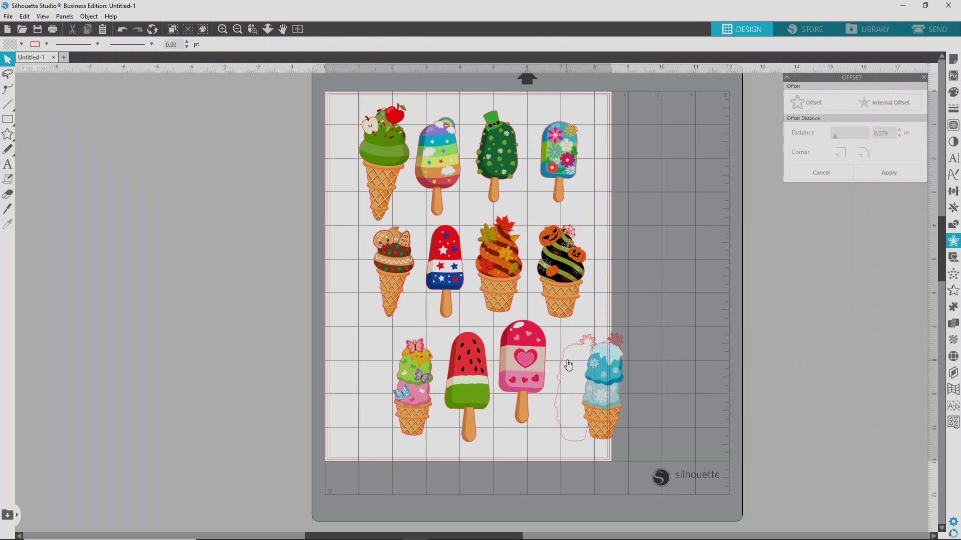
key("ctrl+a")
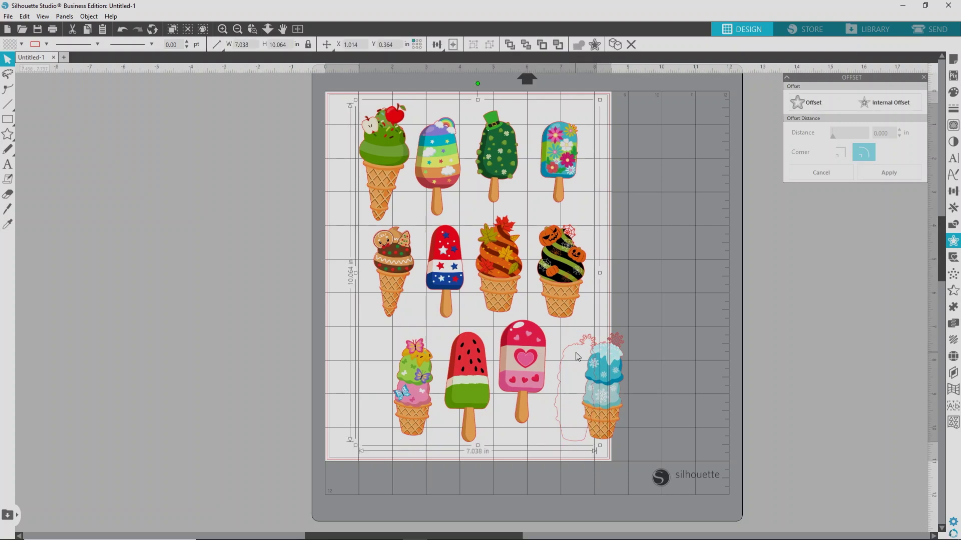
left_click(807, 103)
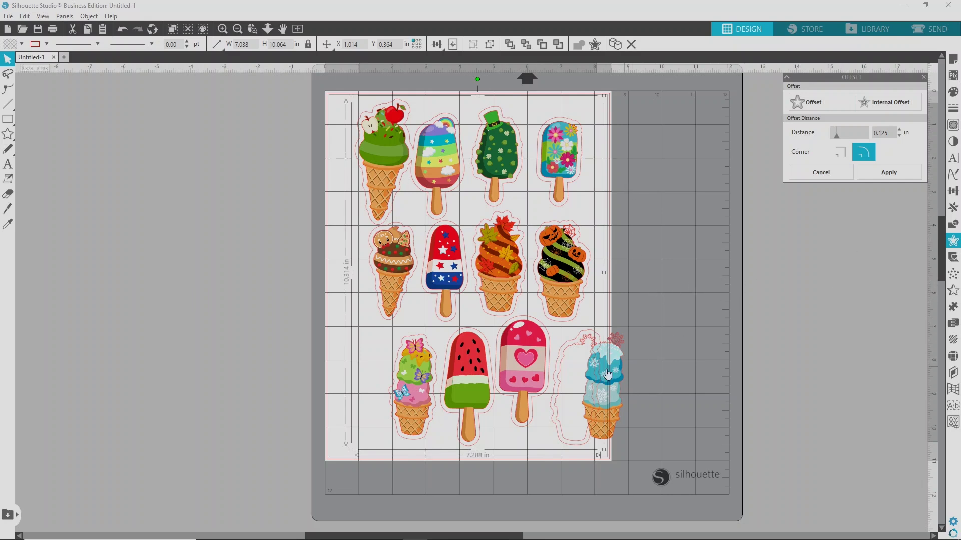
left_click(882, 172)
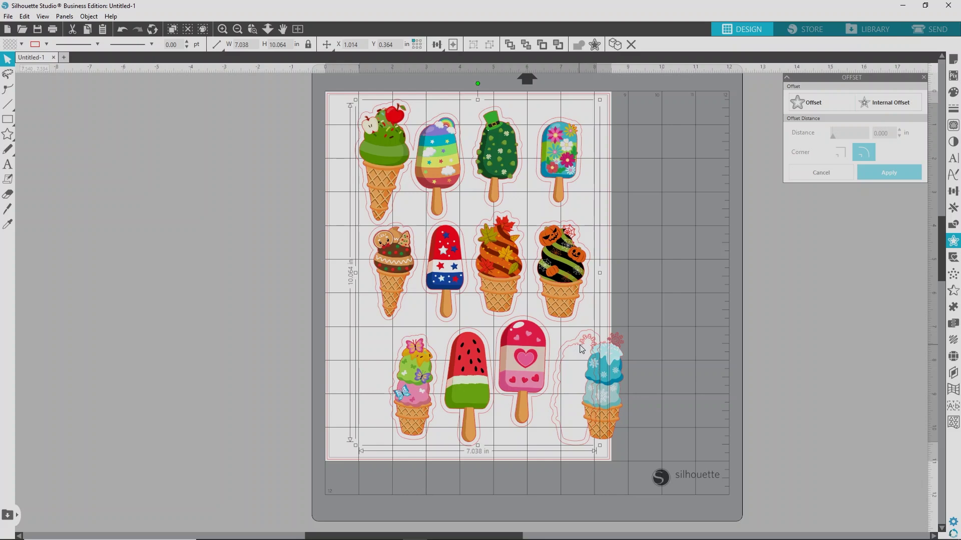
Step: Move the original trace outlines off the page and delete them, and return the snowflake cone to the middle of its offset outline
left_click_drag(577, 371, 281, 372)
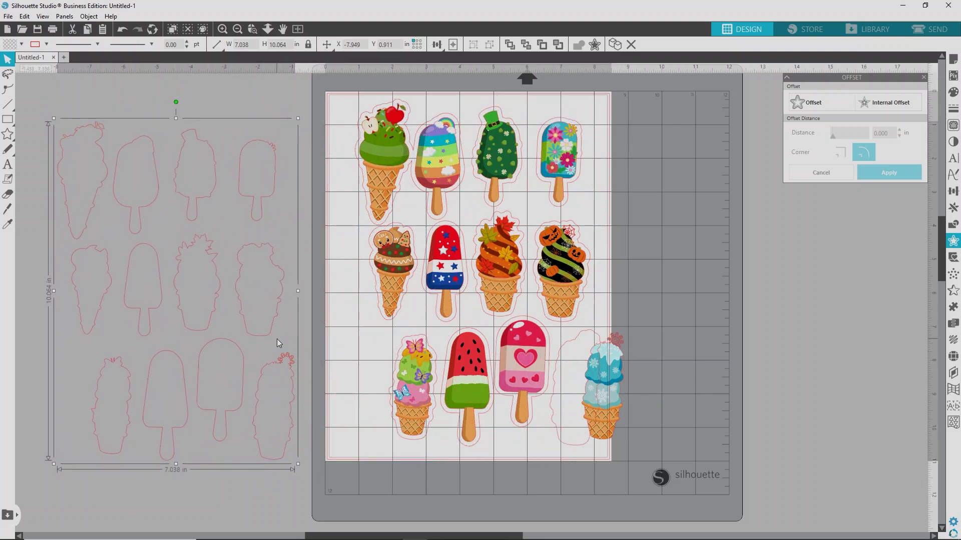
key("Delete")
left_click_drag(605, 393, 577, 389)
left_click(858, 196)
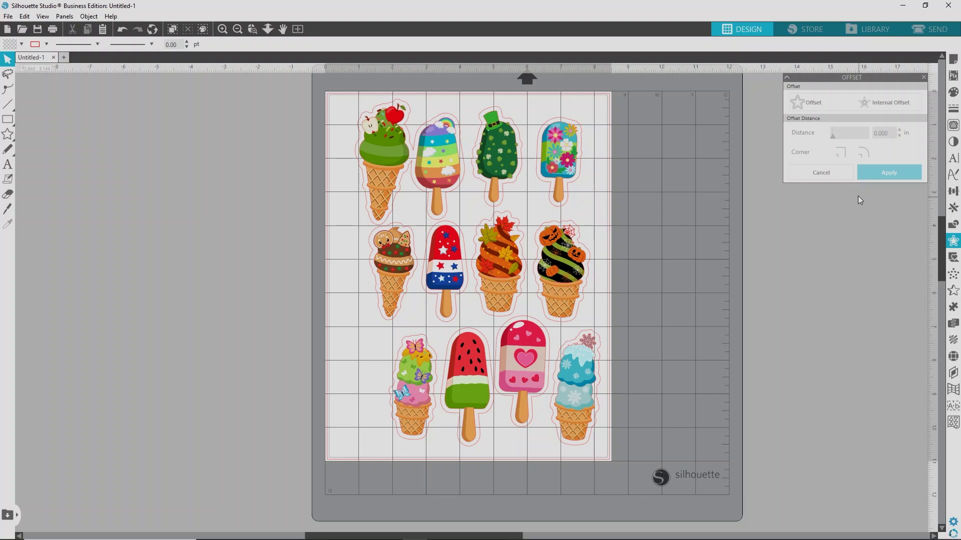
Step: Turn on registration marks for the page
left_click(953, 59)
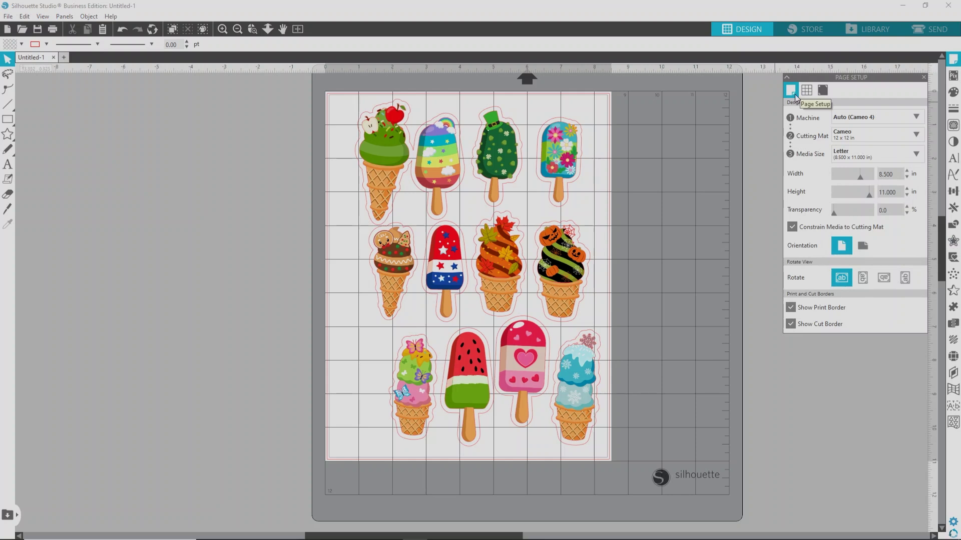
left_click(823, 91)
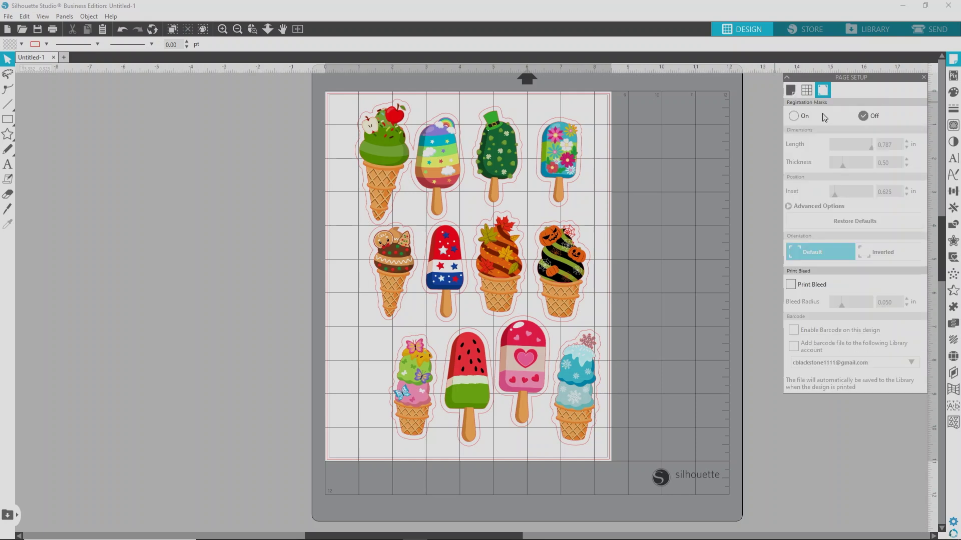
left_click(793, 116)
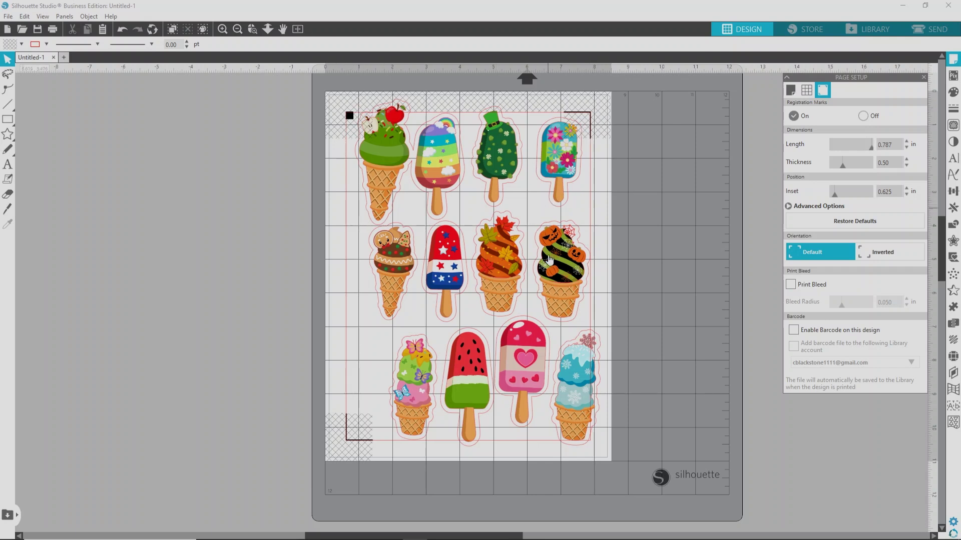
Step: Scale all the designs together with their offset outlines down to about 6.6 x 9.4 in
left_click(388, 164)
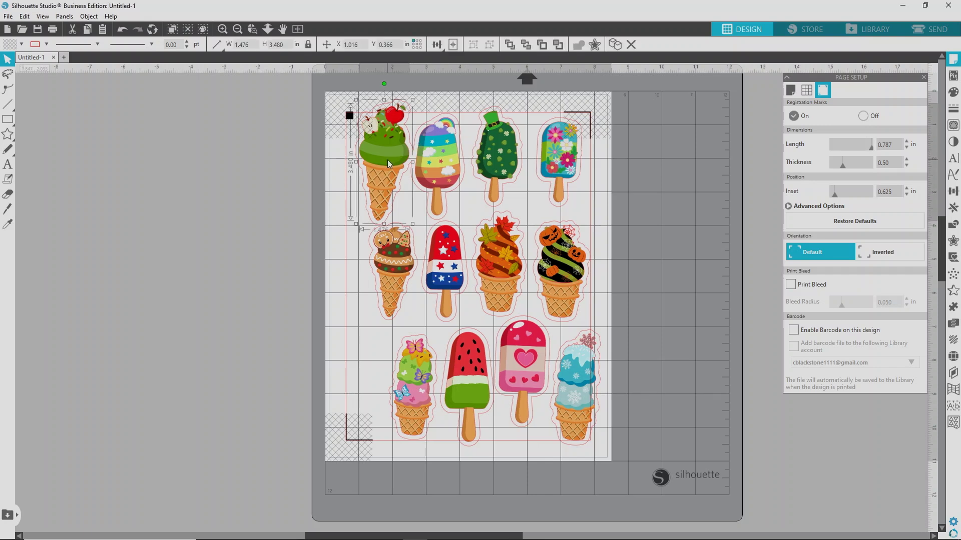
left_click_drag(280, 85, 671, 486)
left_click_drag(603, 449, 582, 419)
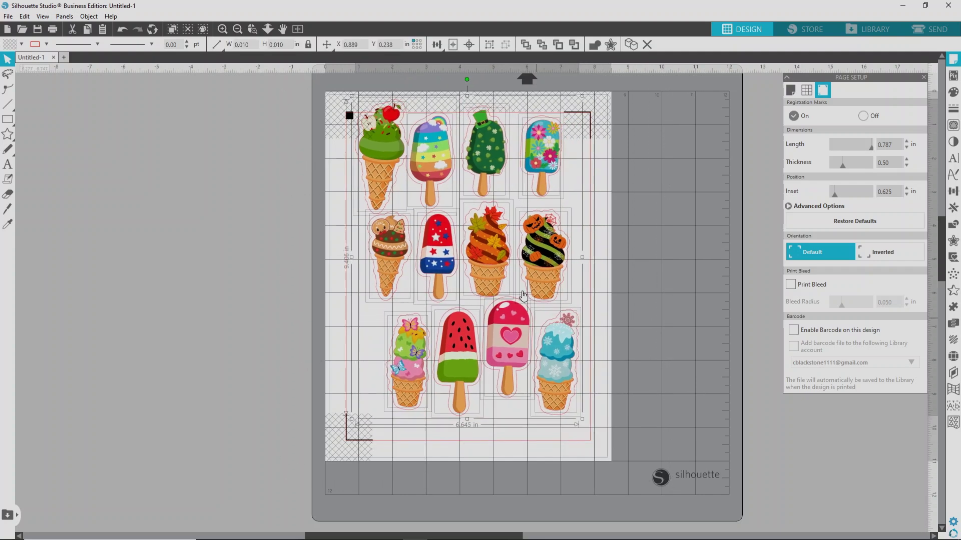
left_click(523, 307)
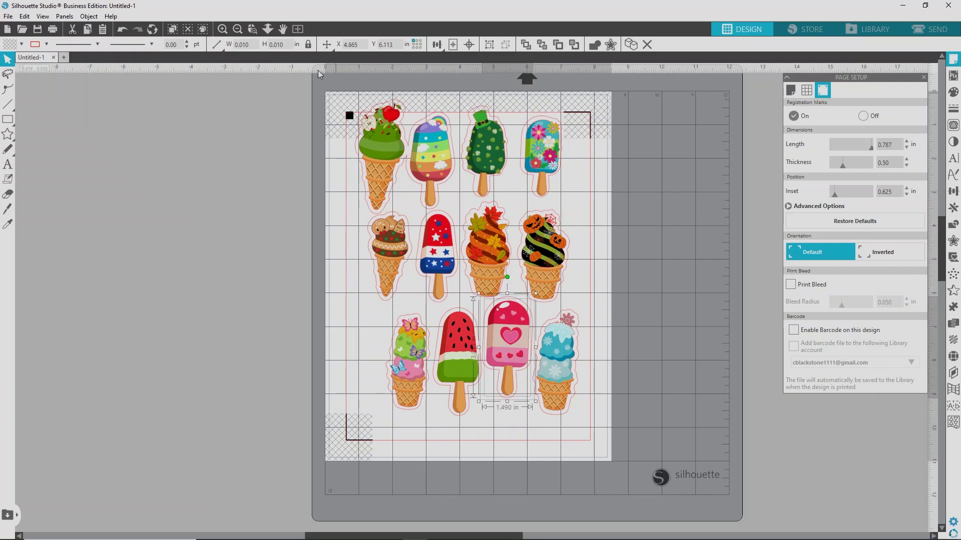
Step: Move all the designs and their outlines down together, clear of the hatched registration-mark areas
left_click_drag(318, 74, 585, 429)
left_click_drag(569, 368, 575, 398)
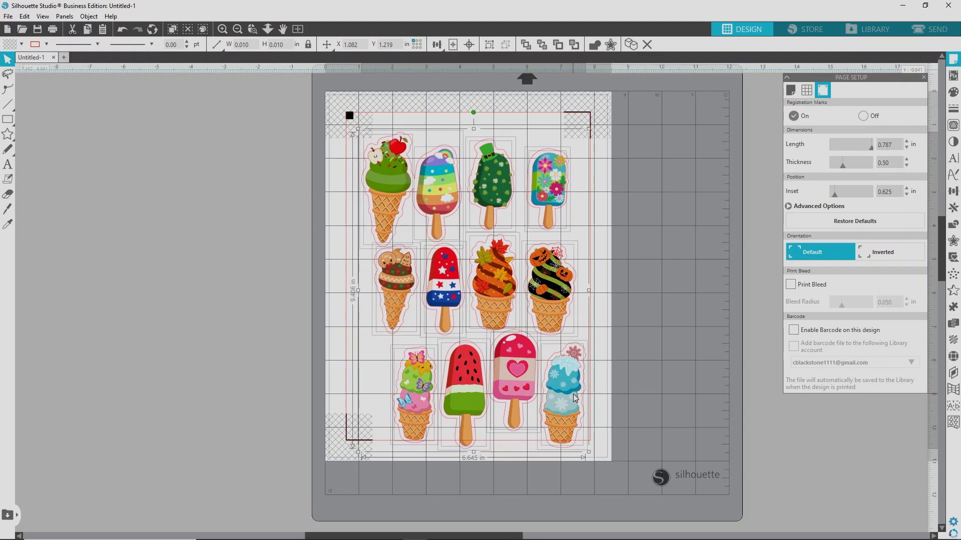
left_click(229, 255)
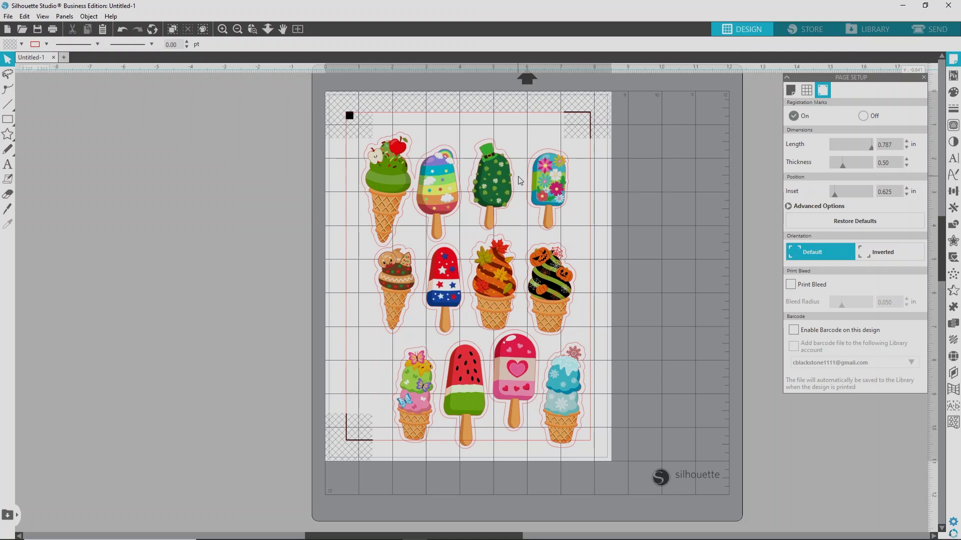
Step: Nudge the shamrock popsicle slightly to center it inside its offset outline
left_click(501, 188)
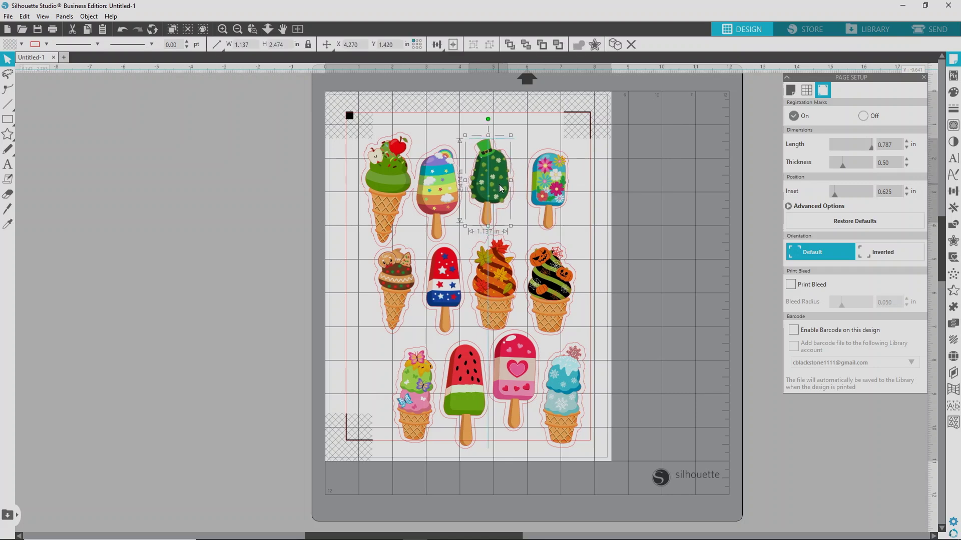
left_click_drag(500, 188, 501, 191)
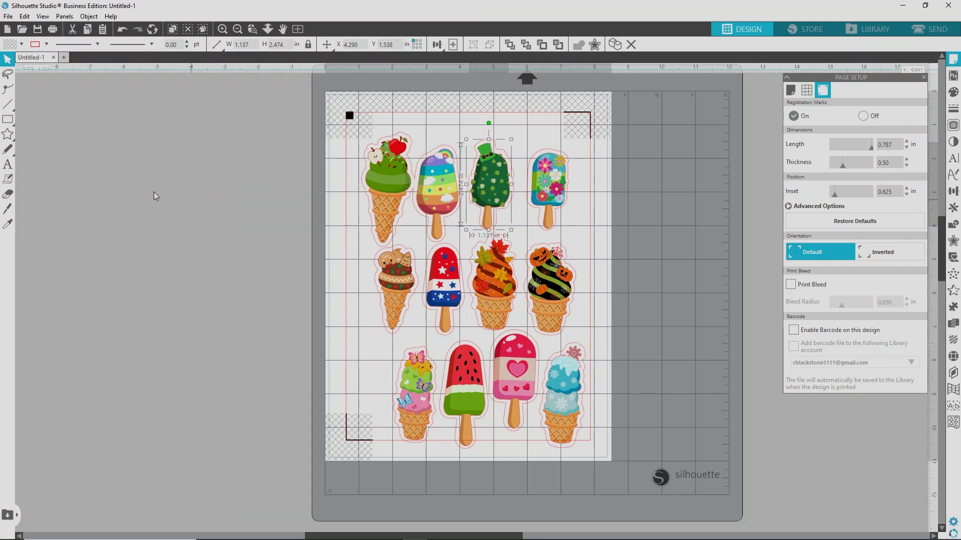
left_click(117, 223)
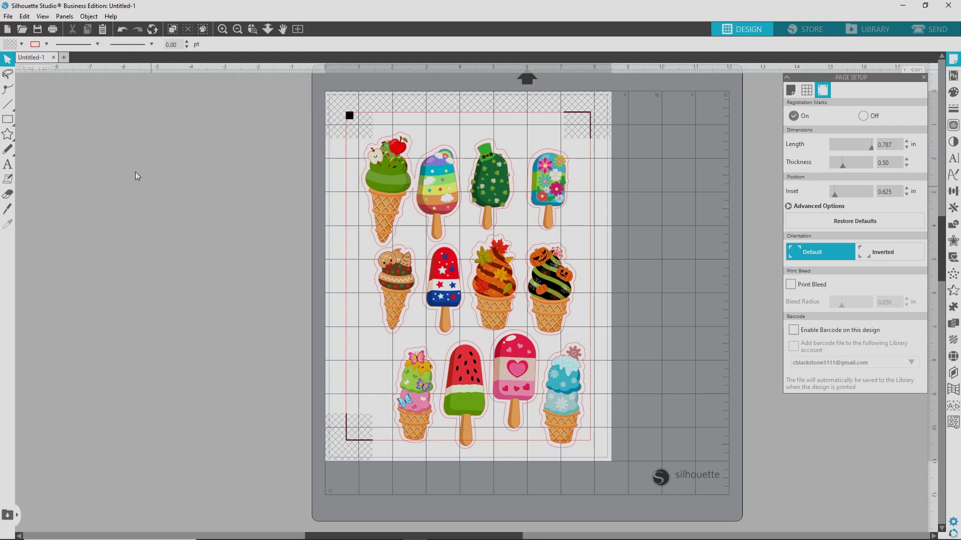
Step: Open the print preview of the sticker sheet, check the full page and proceed to the printer settings
left_click(54, 31)
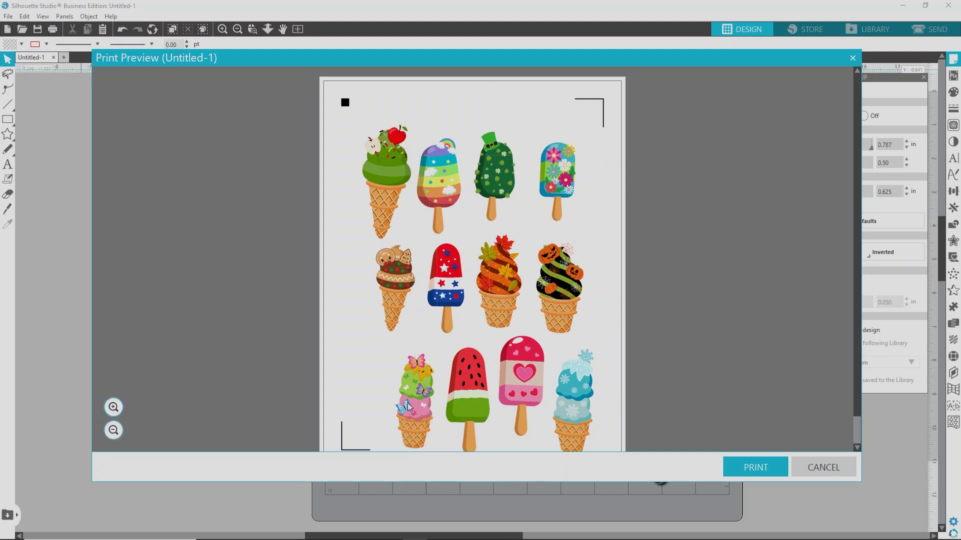
scroll(447, 373, "down", 1)
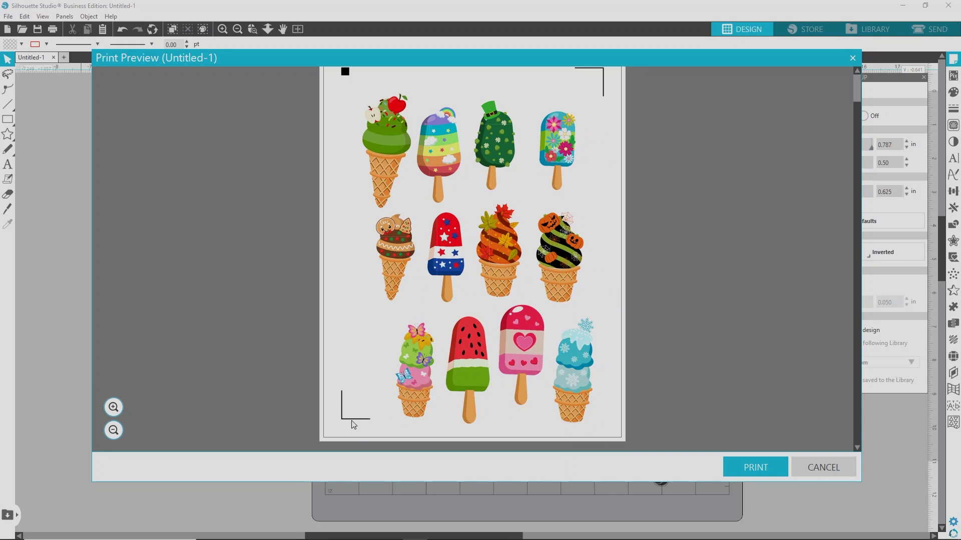
scroll(592, 249, "up", 1)
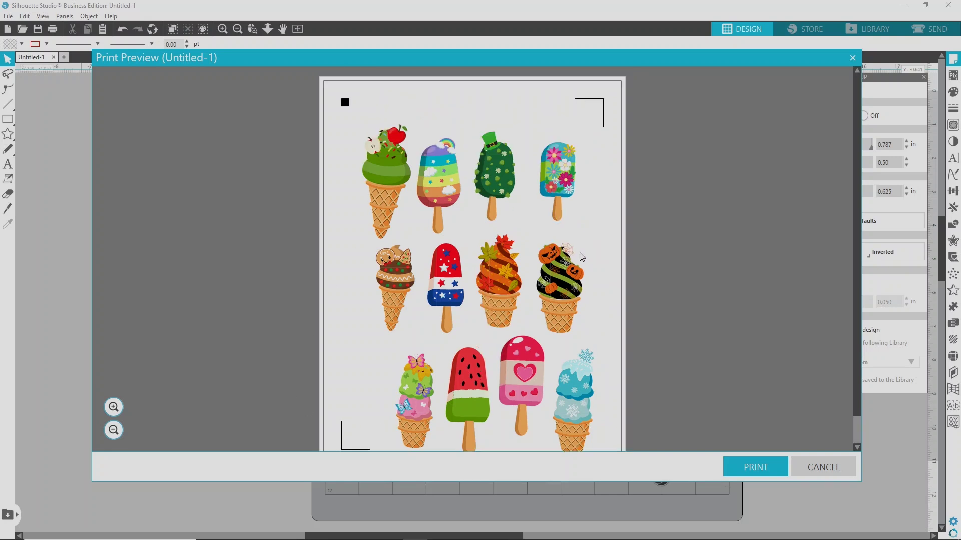
left_click(774, 466)
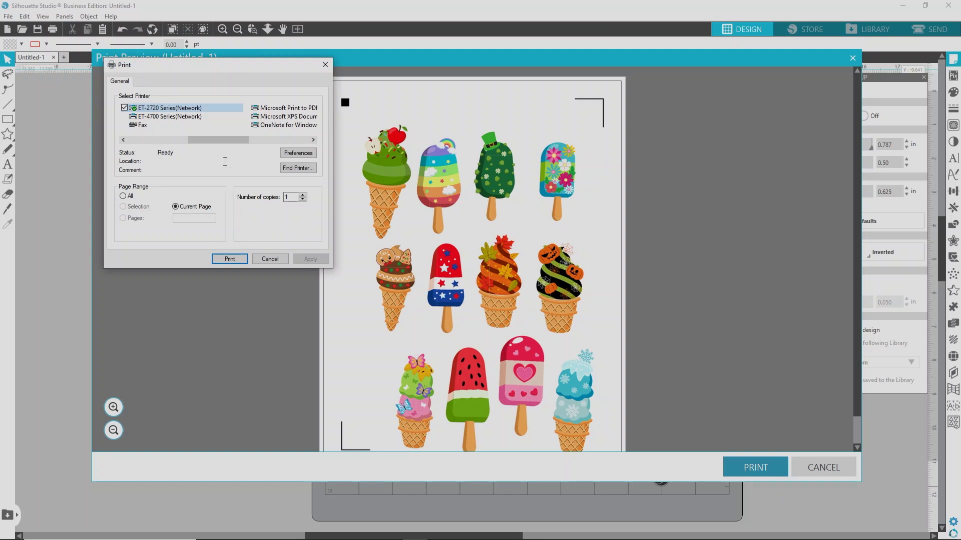
Step: Set the printer's quality to High in its preferences, check the additional printing options and accept the settings
left_click(300, 154)
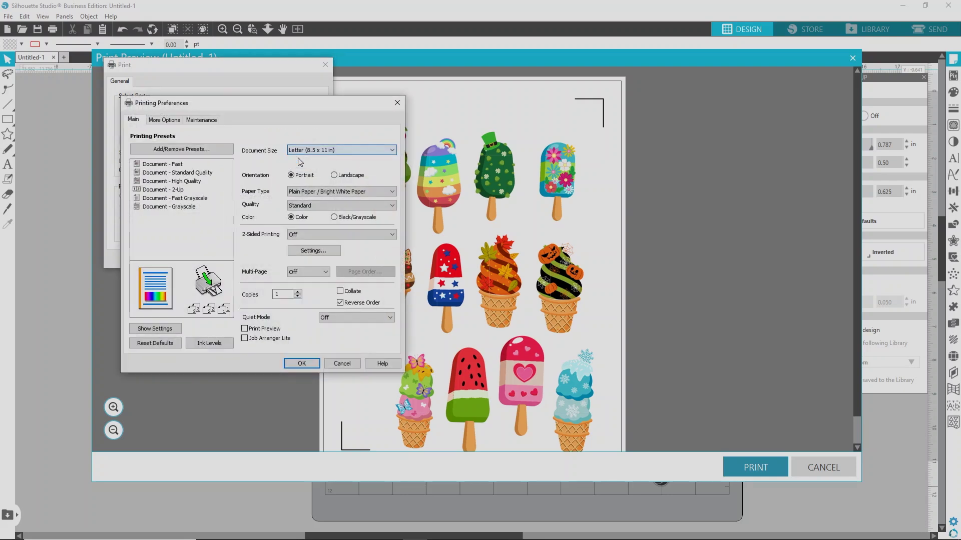
left_click(311, 213)
left_click(313, 233)
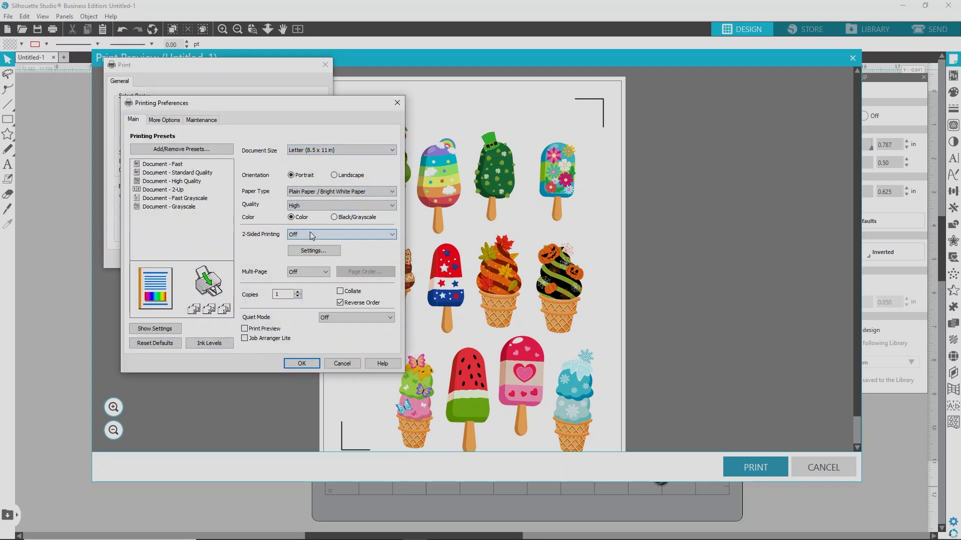
left_click(168, 122)
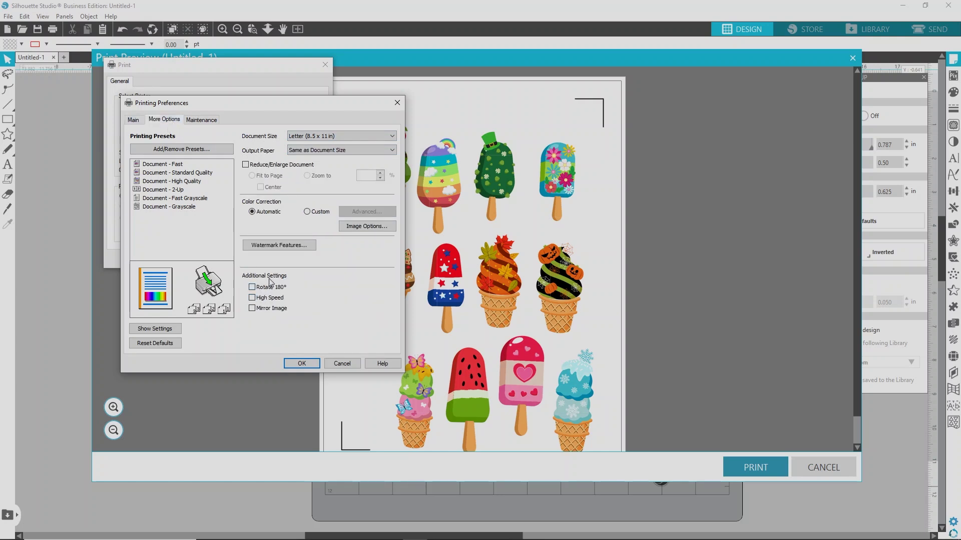
left_click(315, 365)
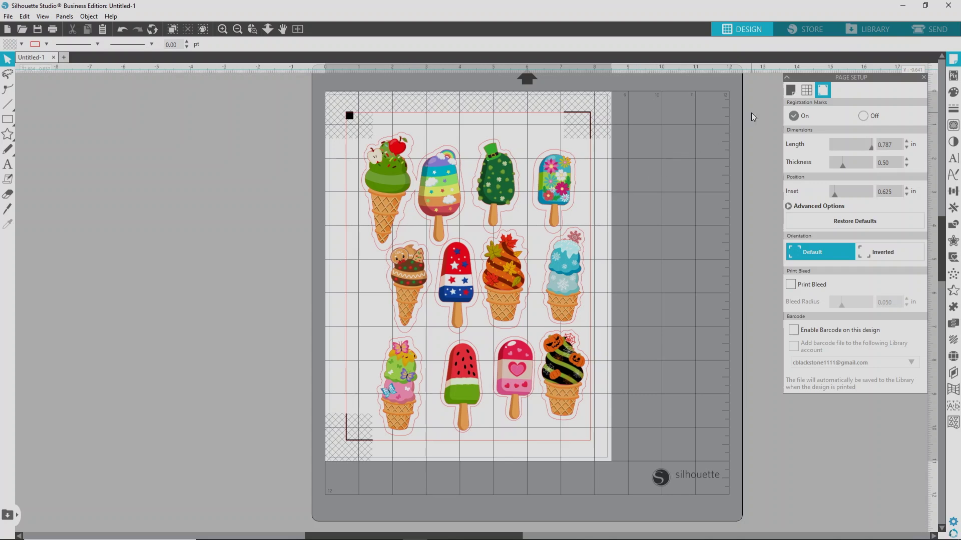
Step: Open the cut setup for the sticker sheet and set the cutting material to Sticker Paper, Clear
left_click(919, 35)
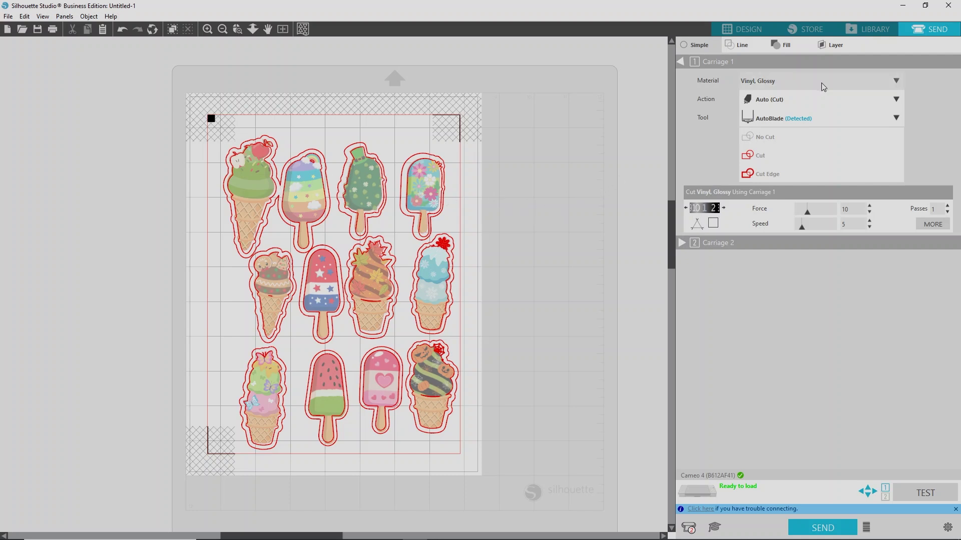
left_click(897, 80)
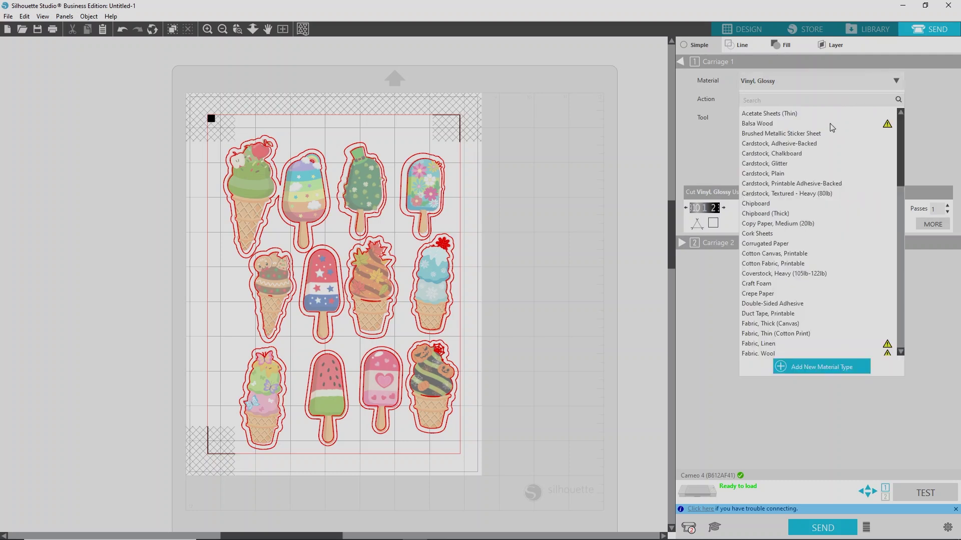
scroll(816, 270, "down", 4)
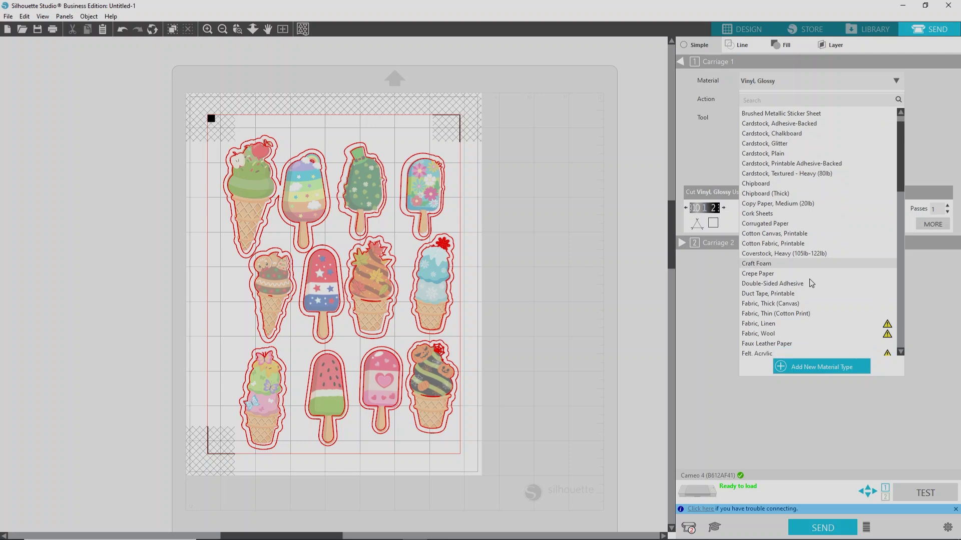
scroll(811, 284, "down", 10)
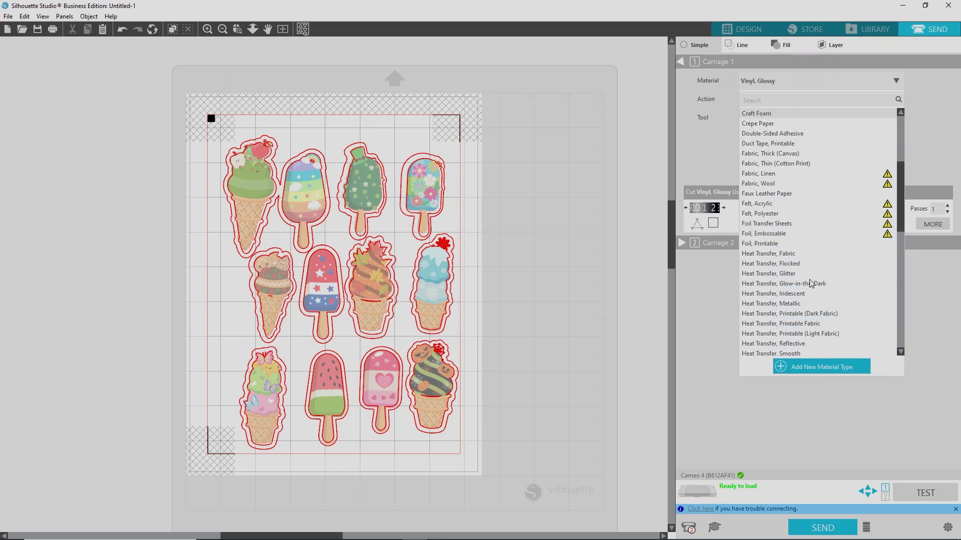
scroll(812, 283, "down", 3)
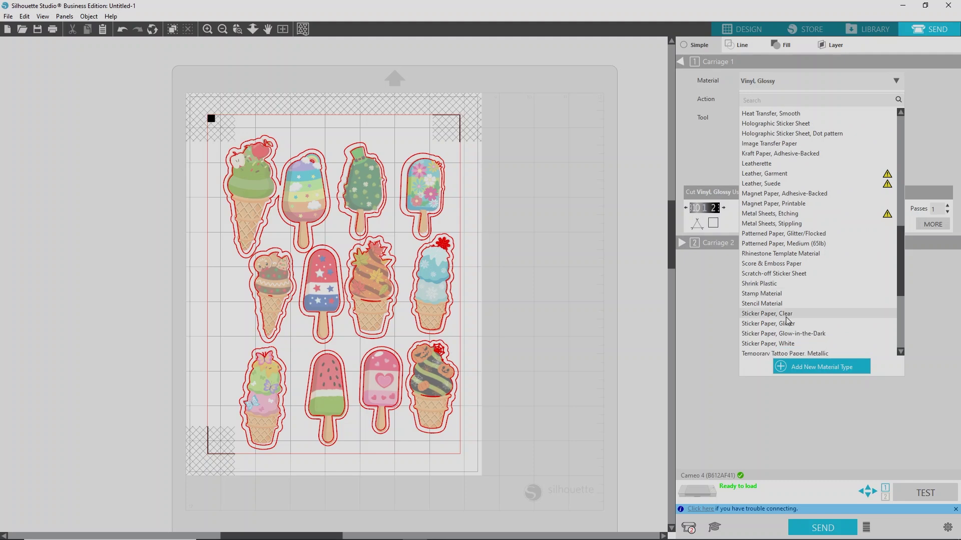
left_click(786, 315)
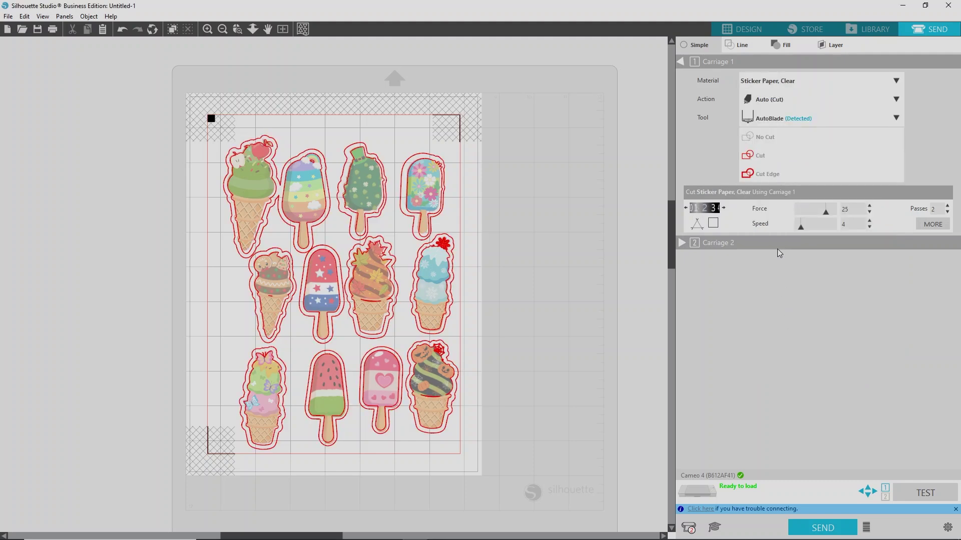
Step: Increase the AutoBlade depth by one step and lower the cutting force for the Sticker Paper, Clear material
left_click(723, 208)
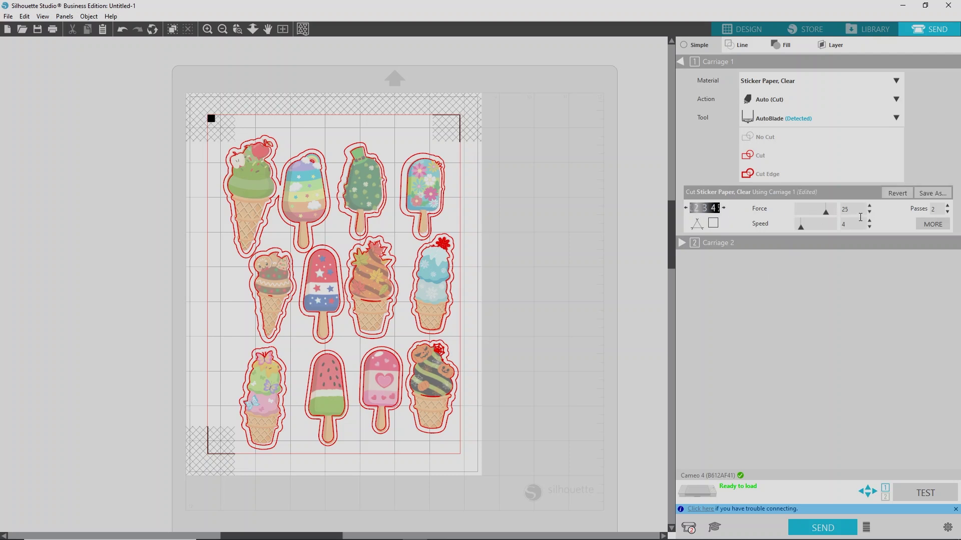
left_click(869, 214)
left_click(869, 213)
left_click(869, 214)
left_click(869, 214)
left_click(869, 214)
Step: Assign cuts by fill color, disabling the pattern-filled designs and enabling the no-color offset outlines
left_click(778, 45)
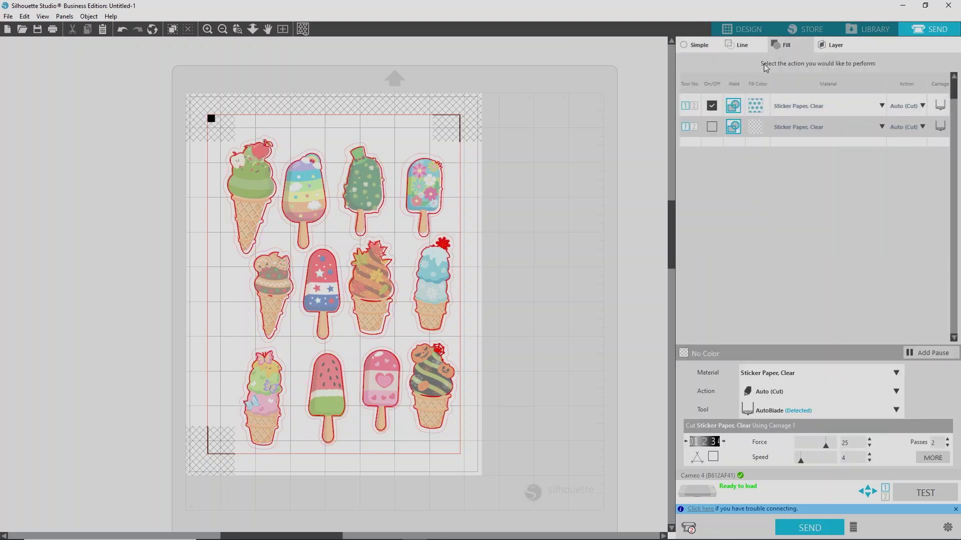
left_click(713, 107)
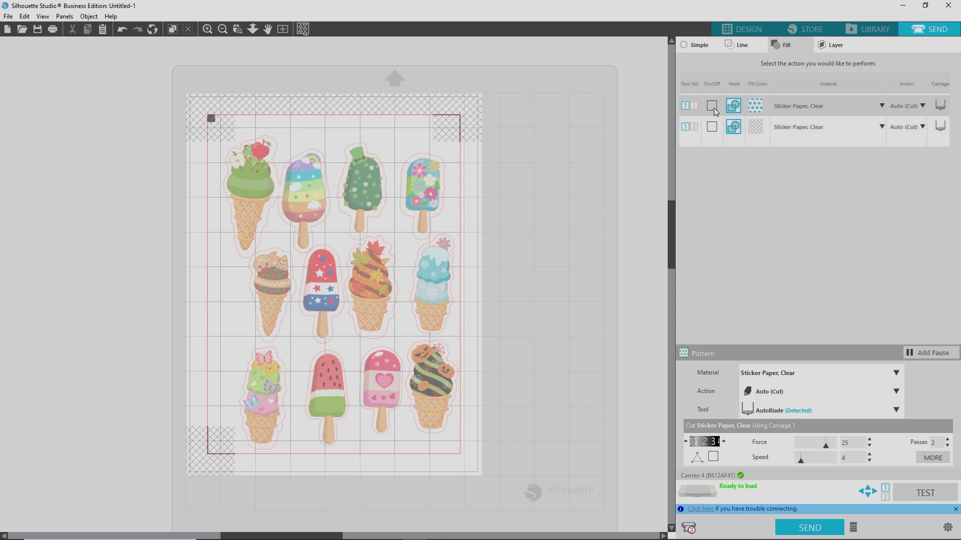
left_click(712, 127)
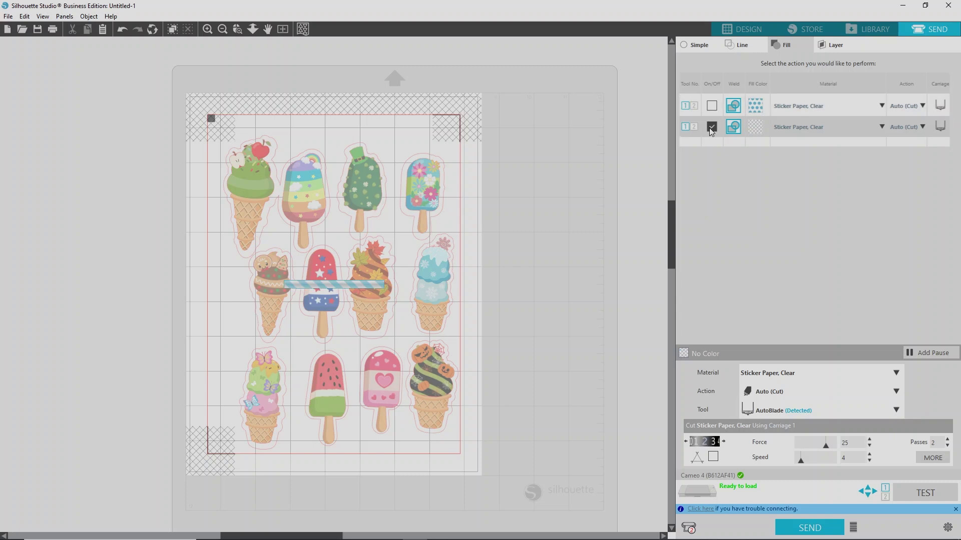